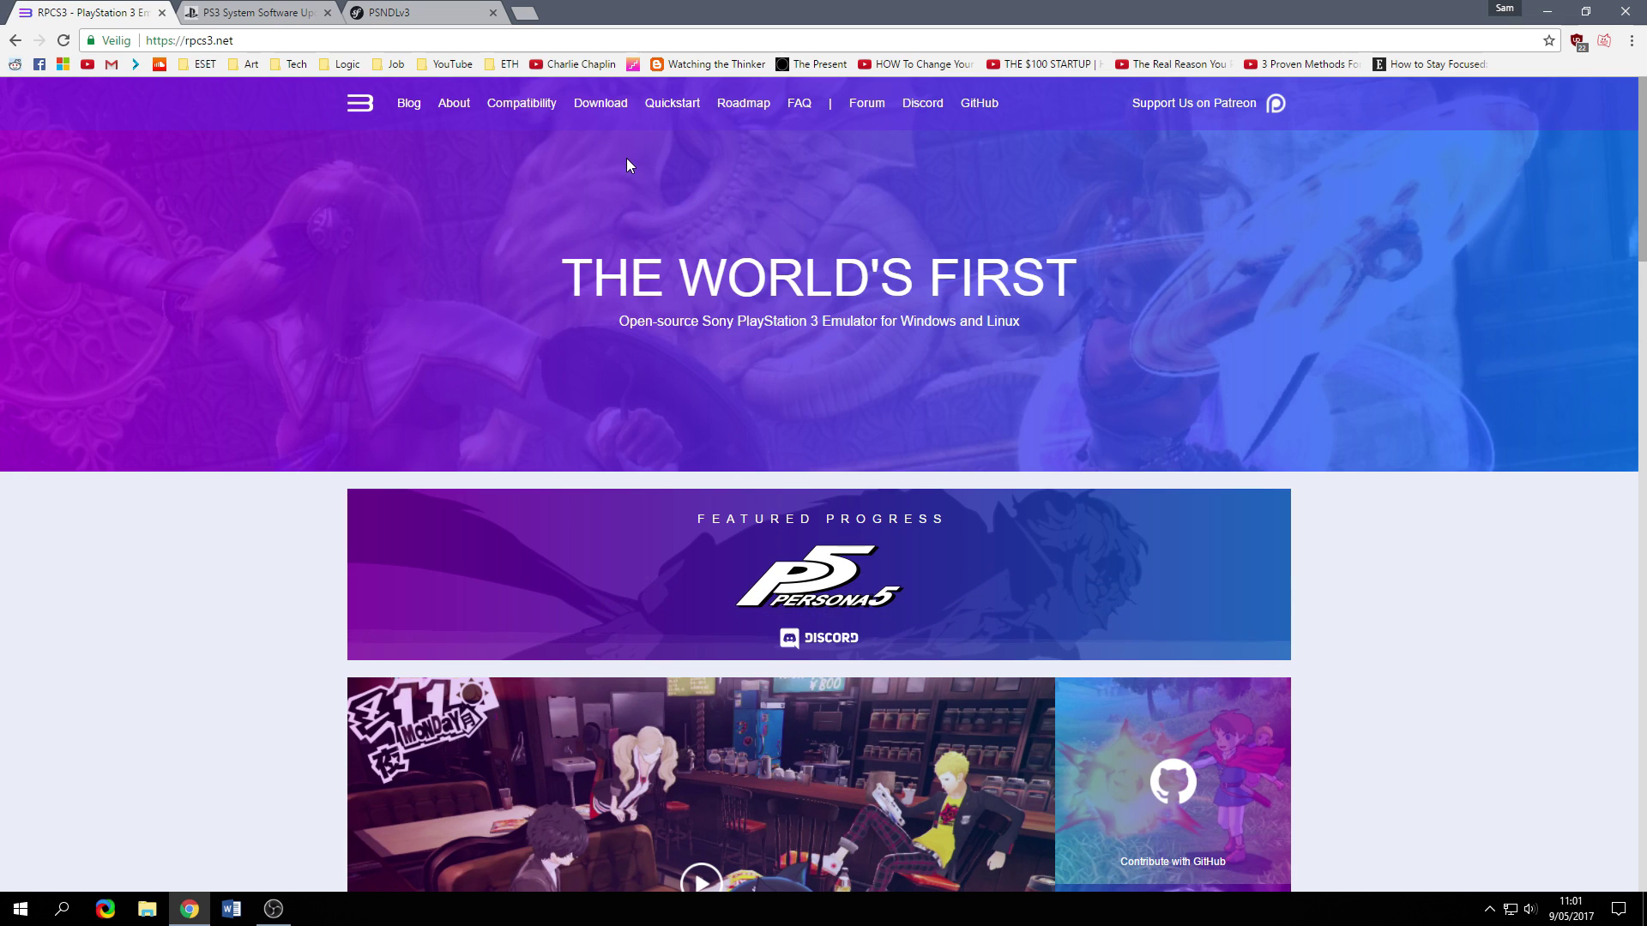
Step: Try to download the latest Windows nightly build zip through the RPCS3 website's download page and dismiss the download notice
click(614, 113)
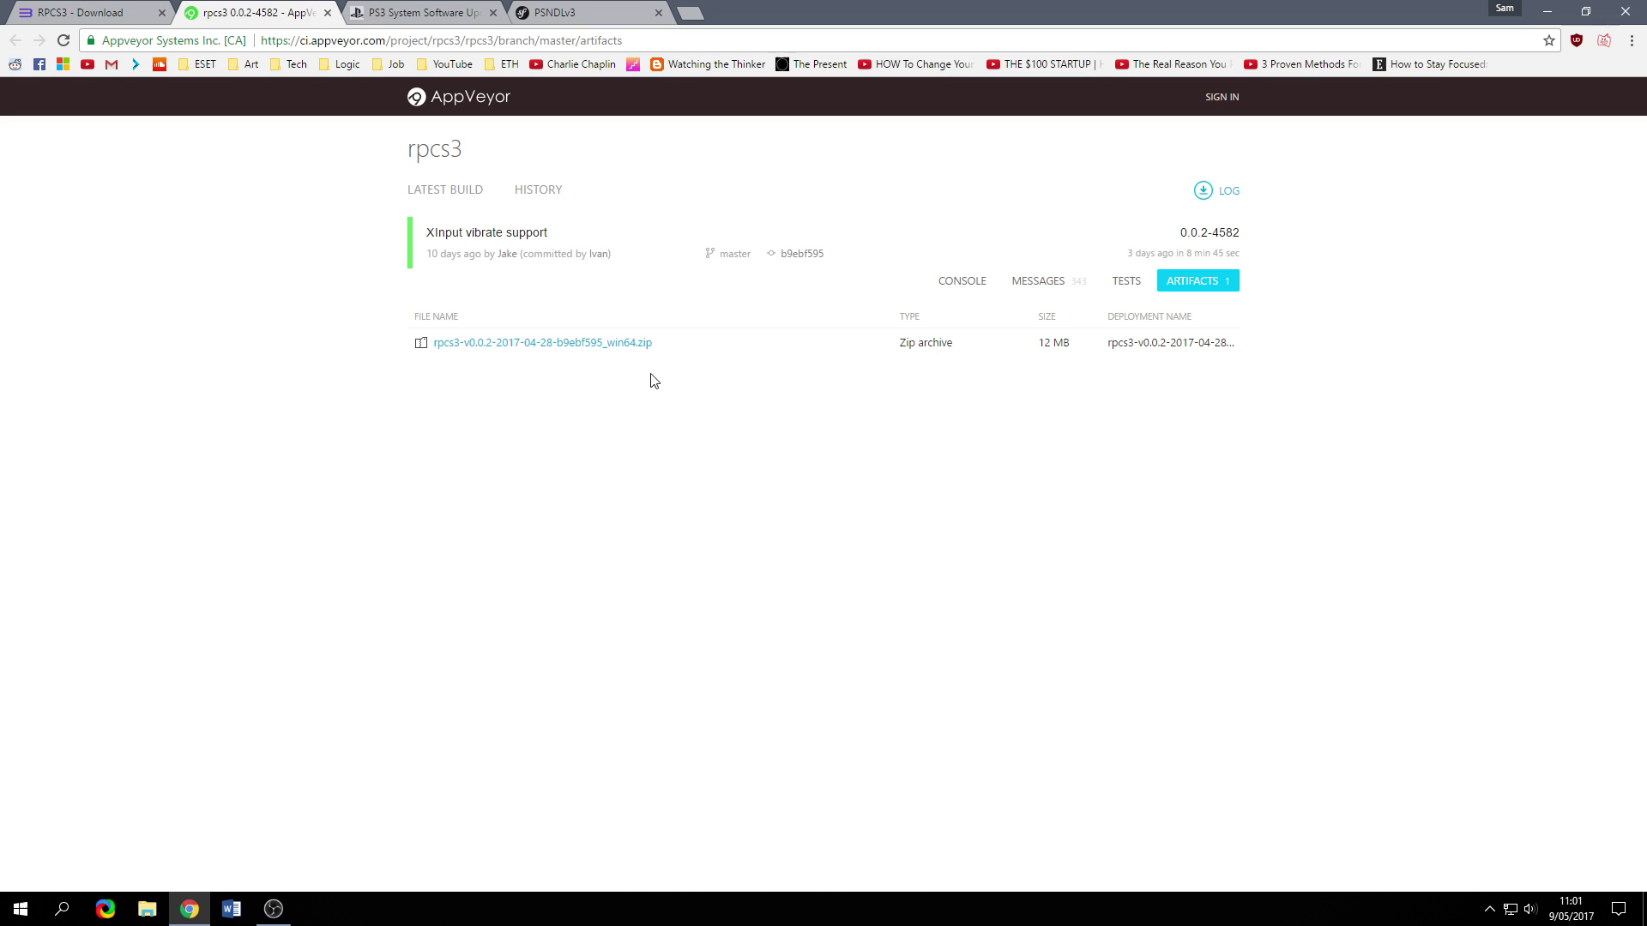
click(559, 349)
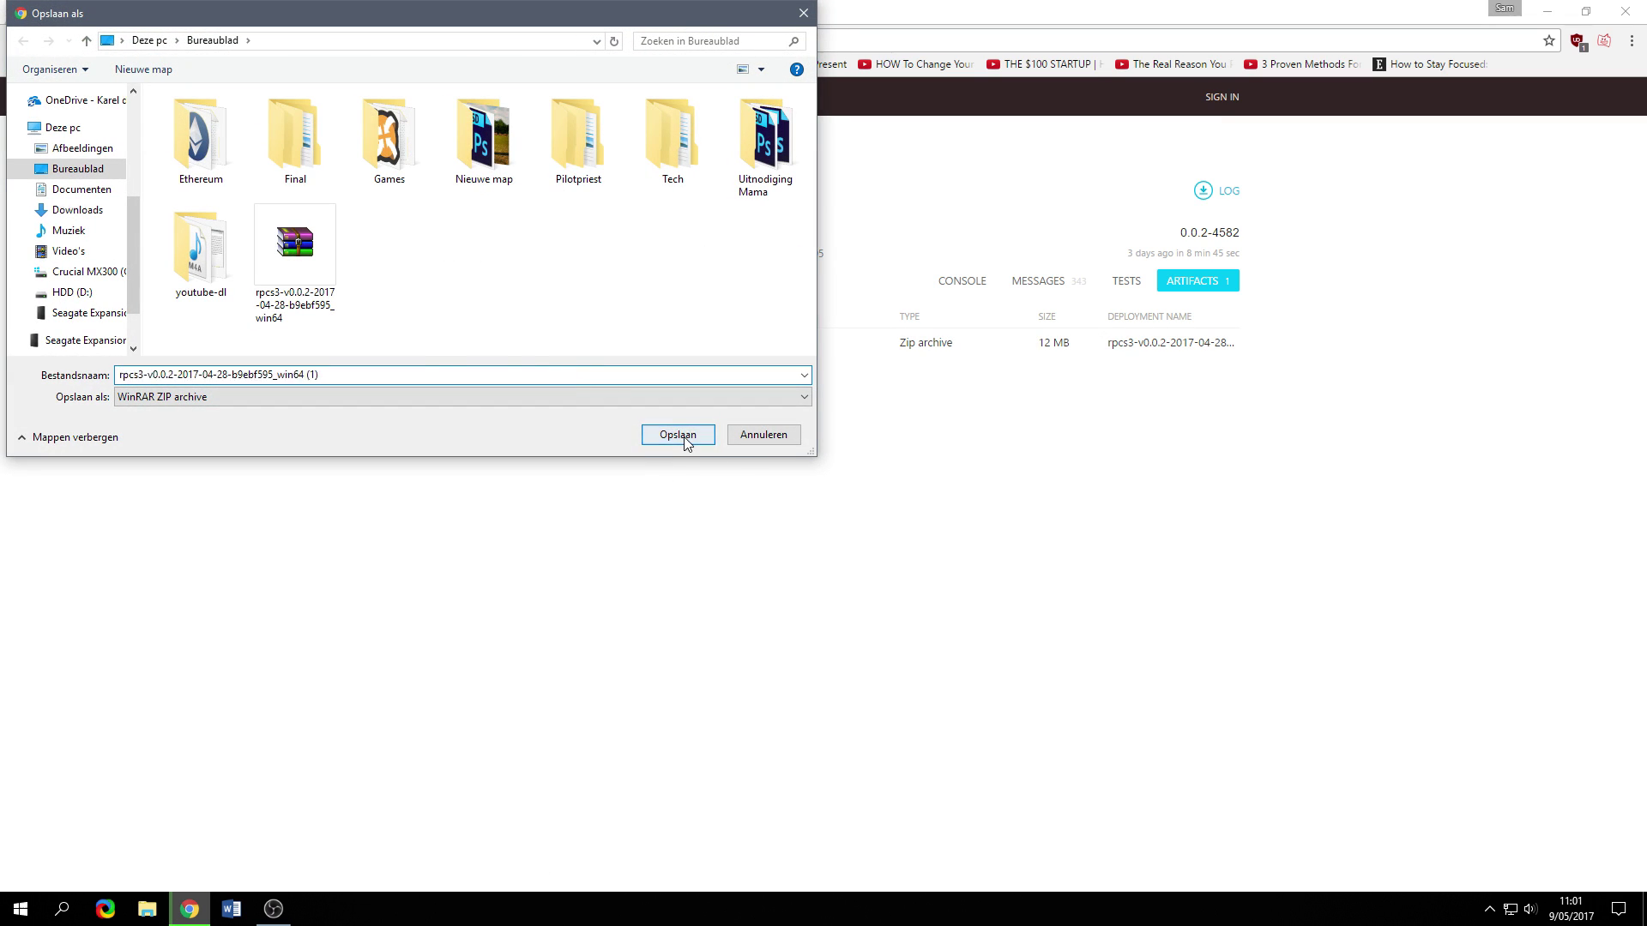
click(678, 435)
click(177, 872)
click(204, 845)
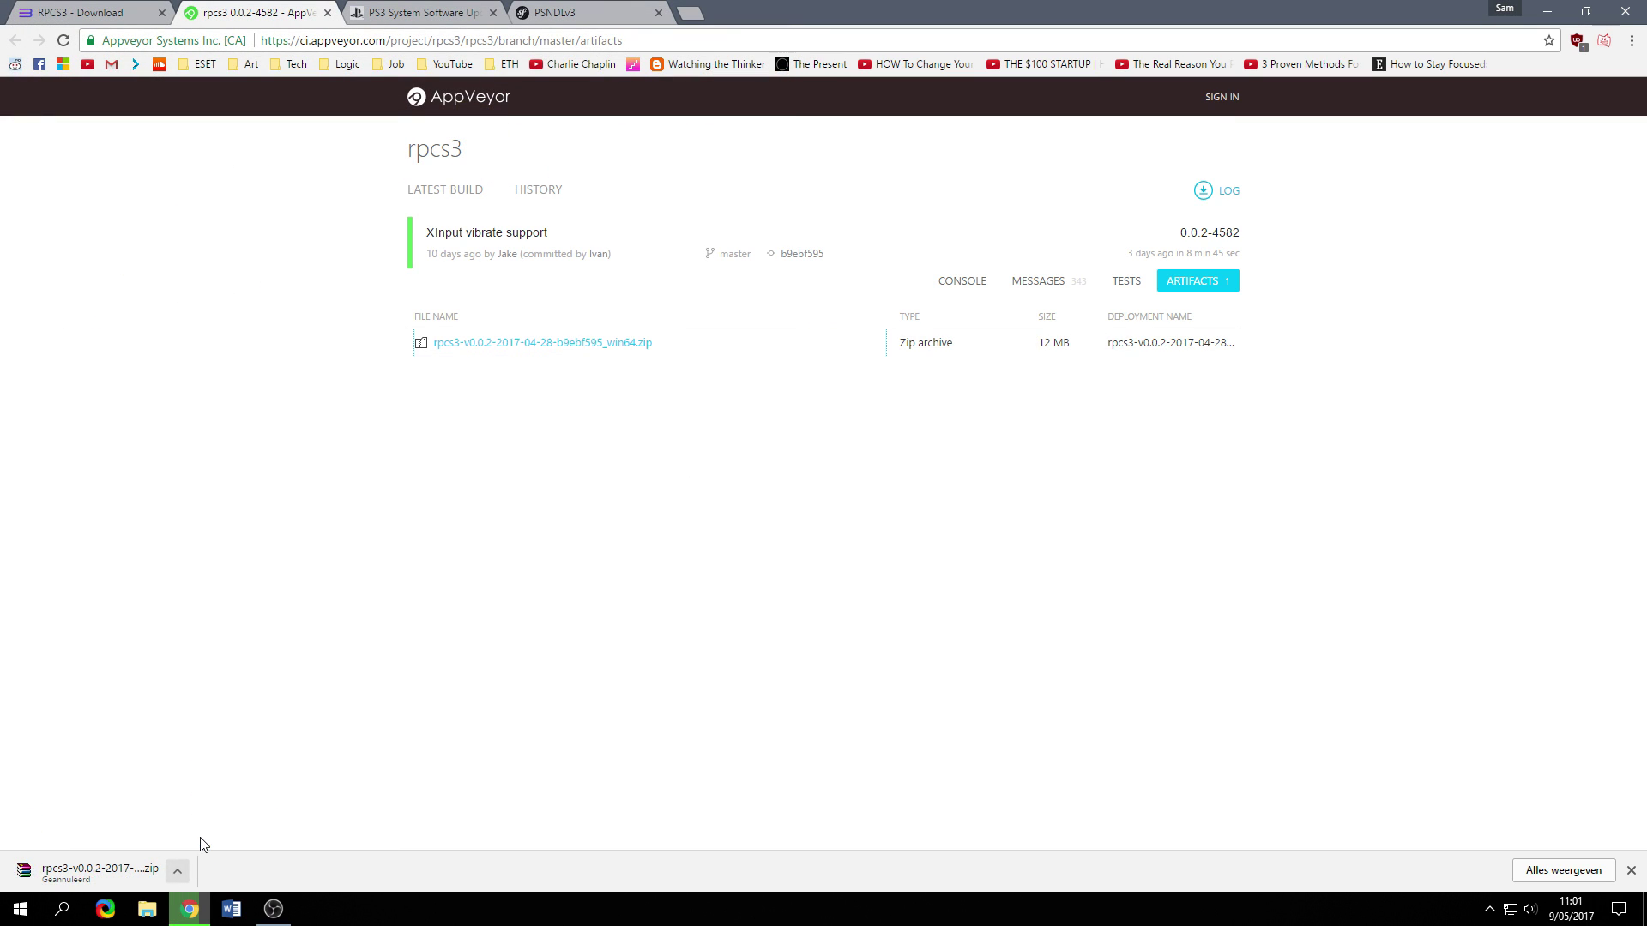
click(1631, 871)
Step: Extract the rpcs3-v0.0.2-2017-04-28-b9ebf595_win64 archive on the desktop into its own folder and open that folder
click(1643, 911)
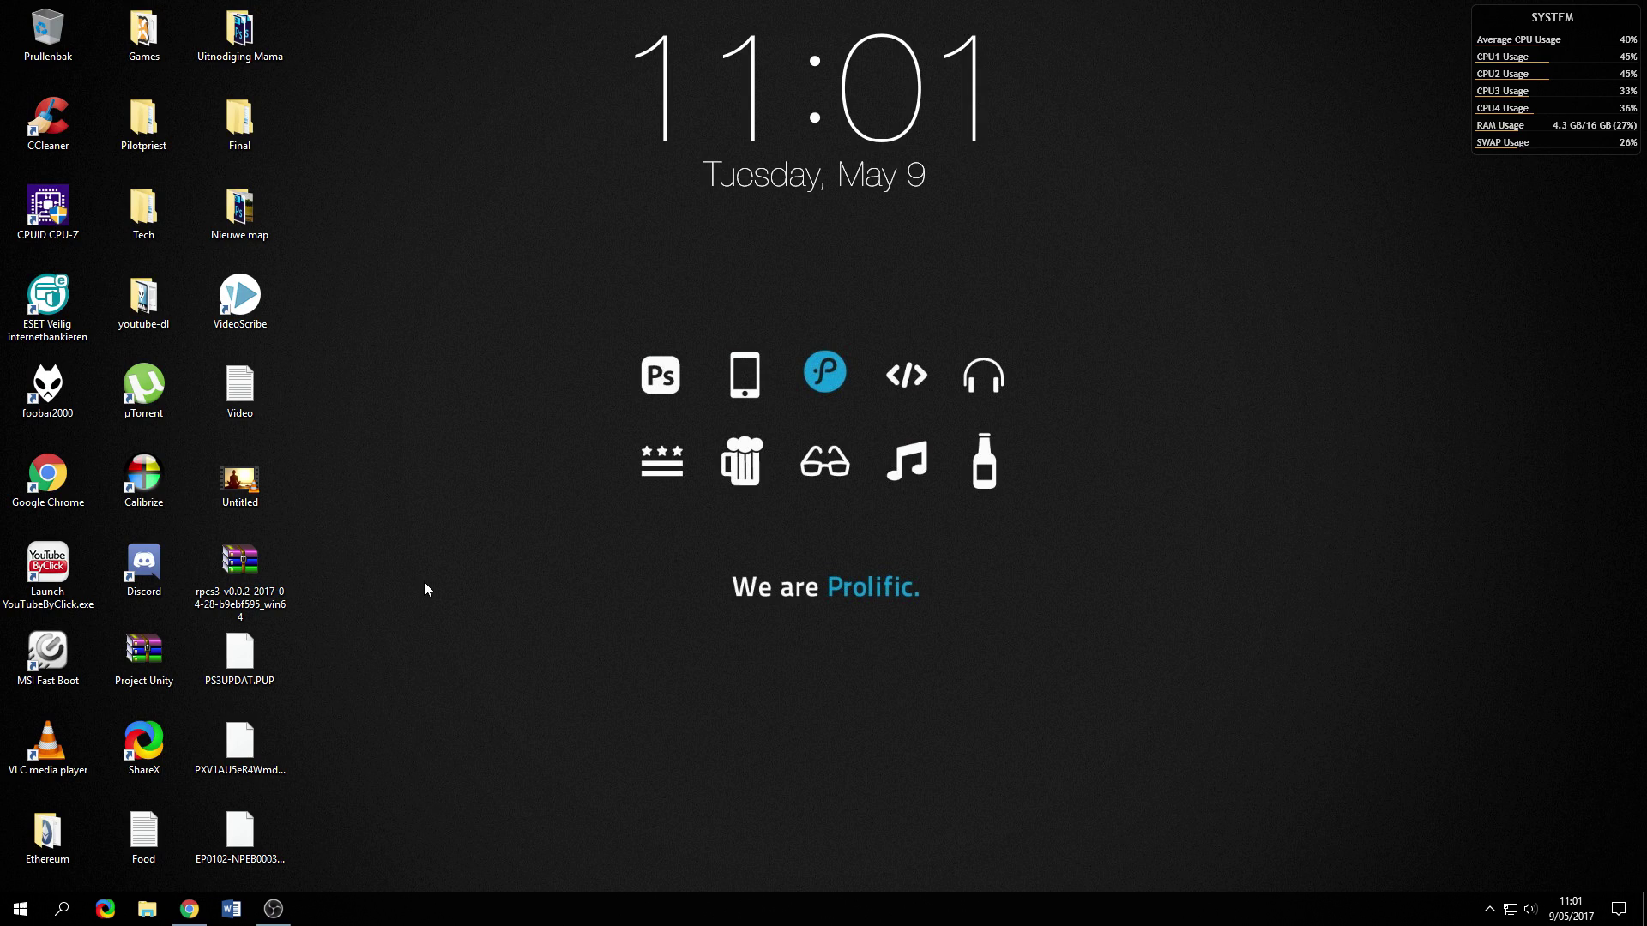
right_click(258, 560)
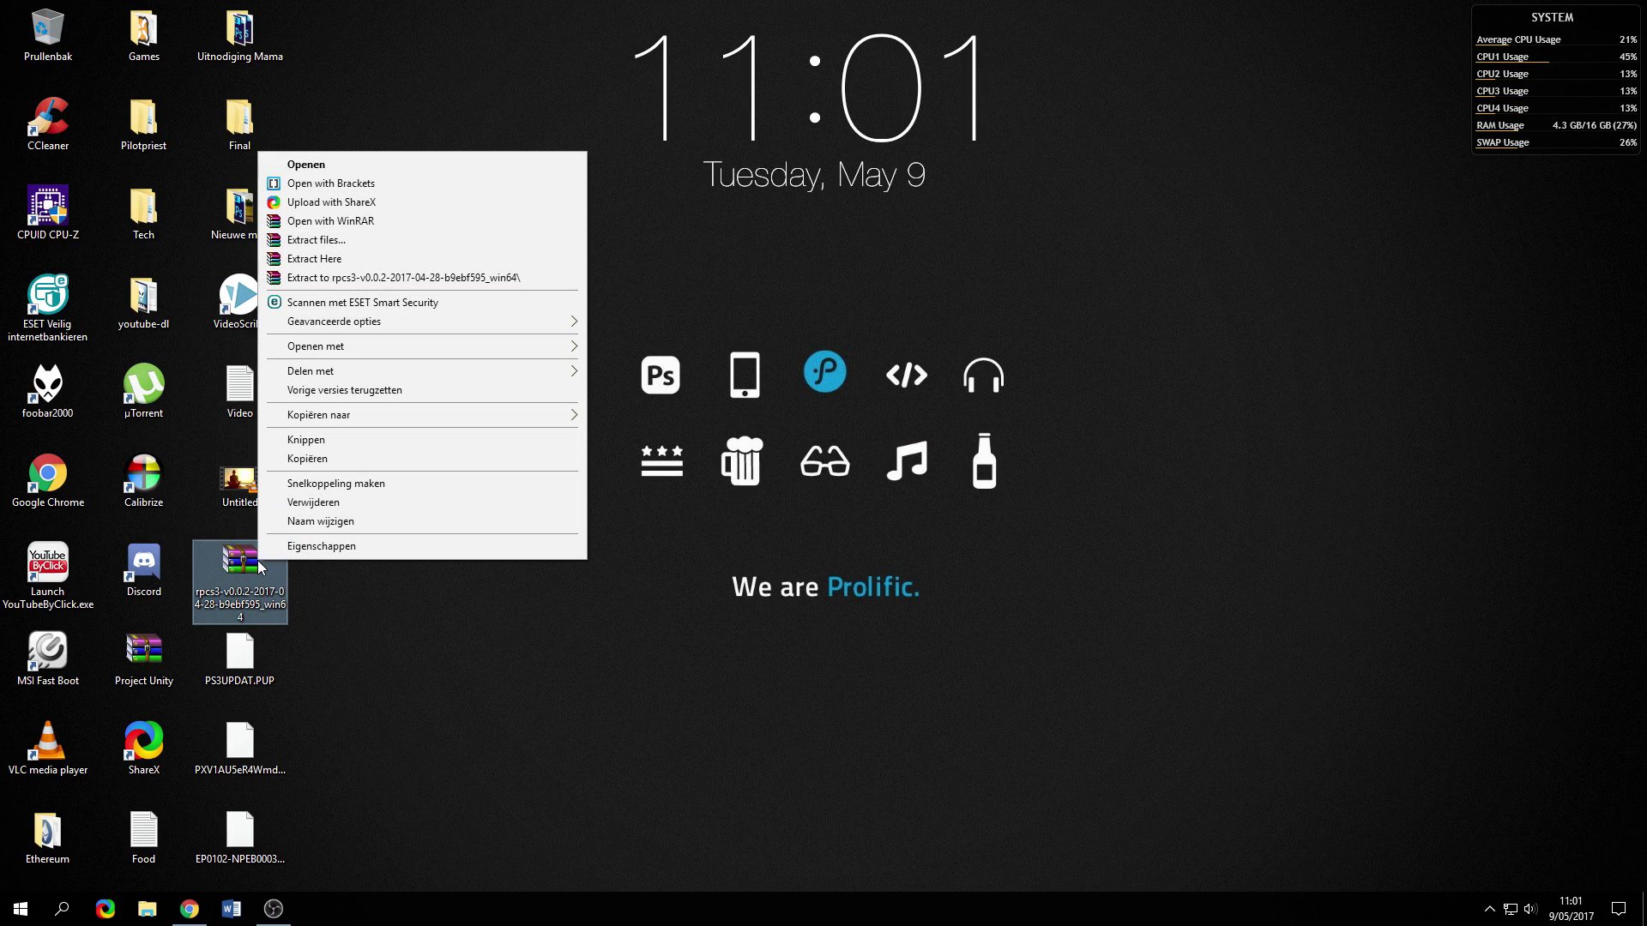
click(356, 278)
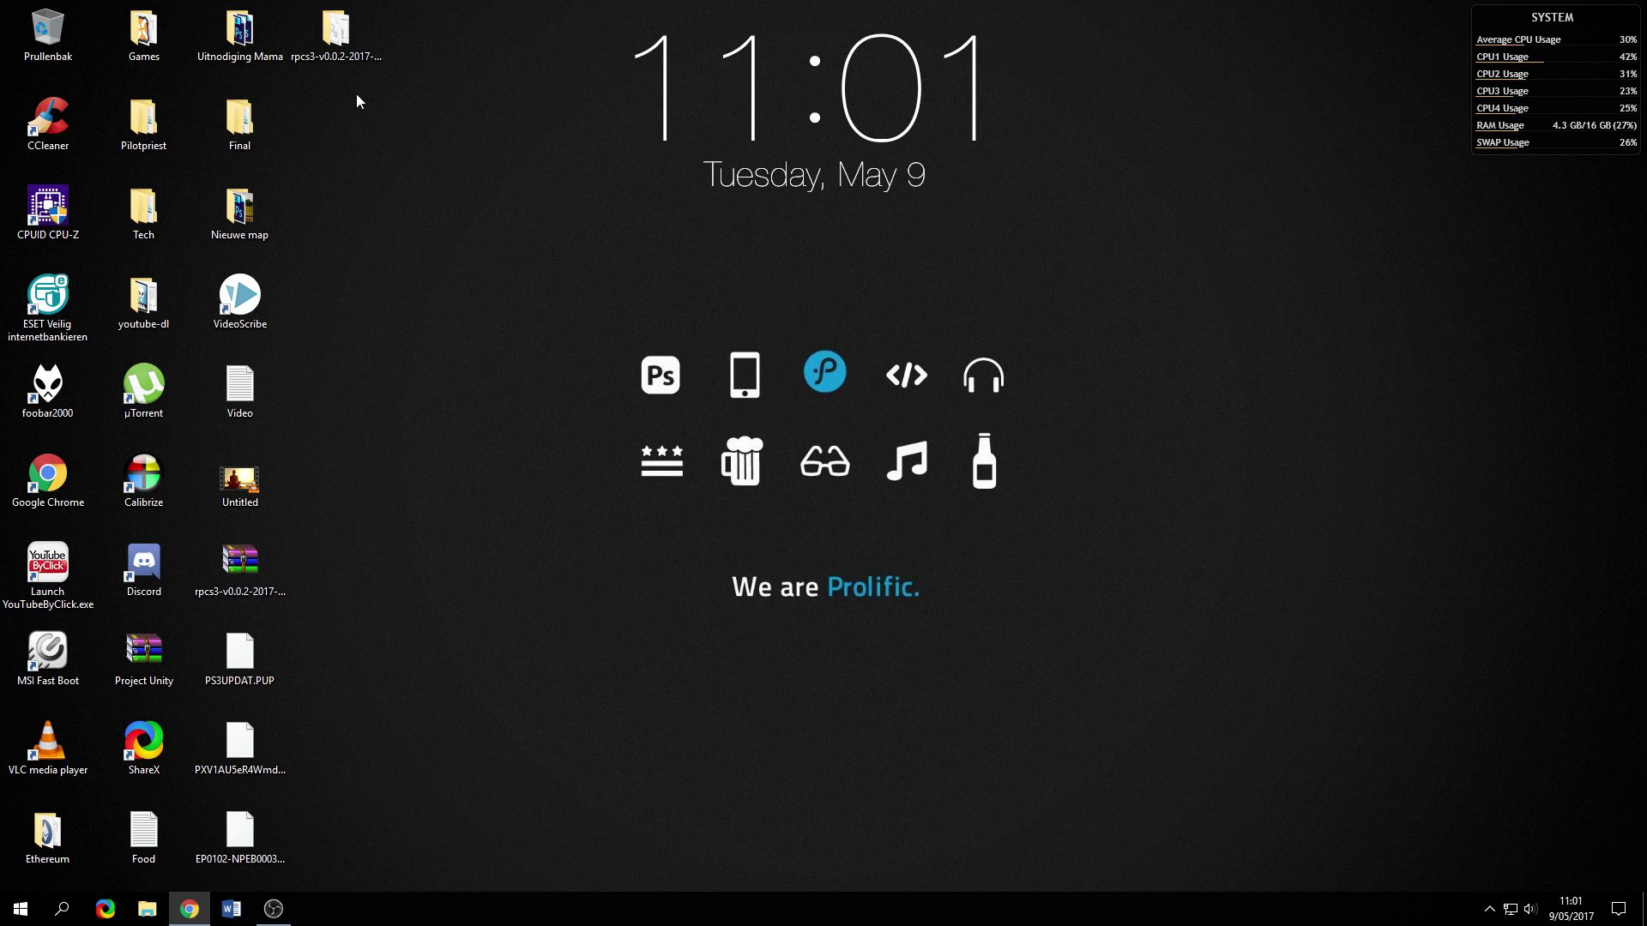
double_click(344, 35)
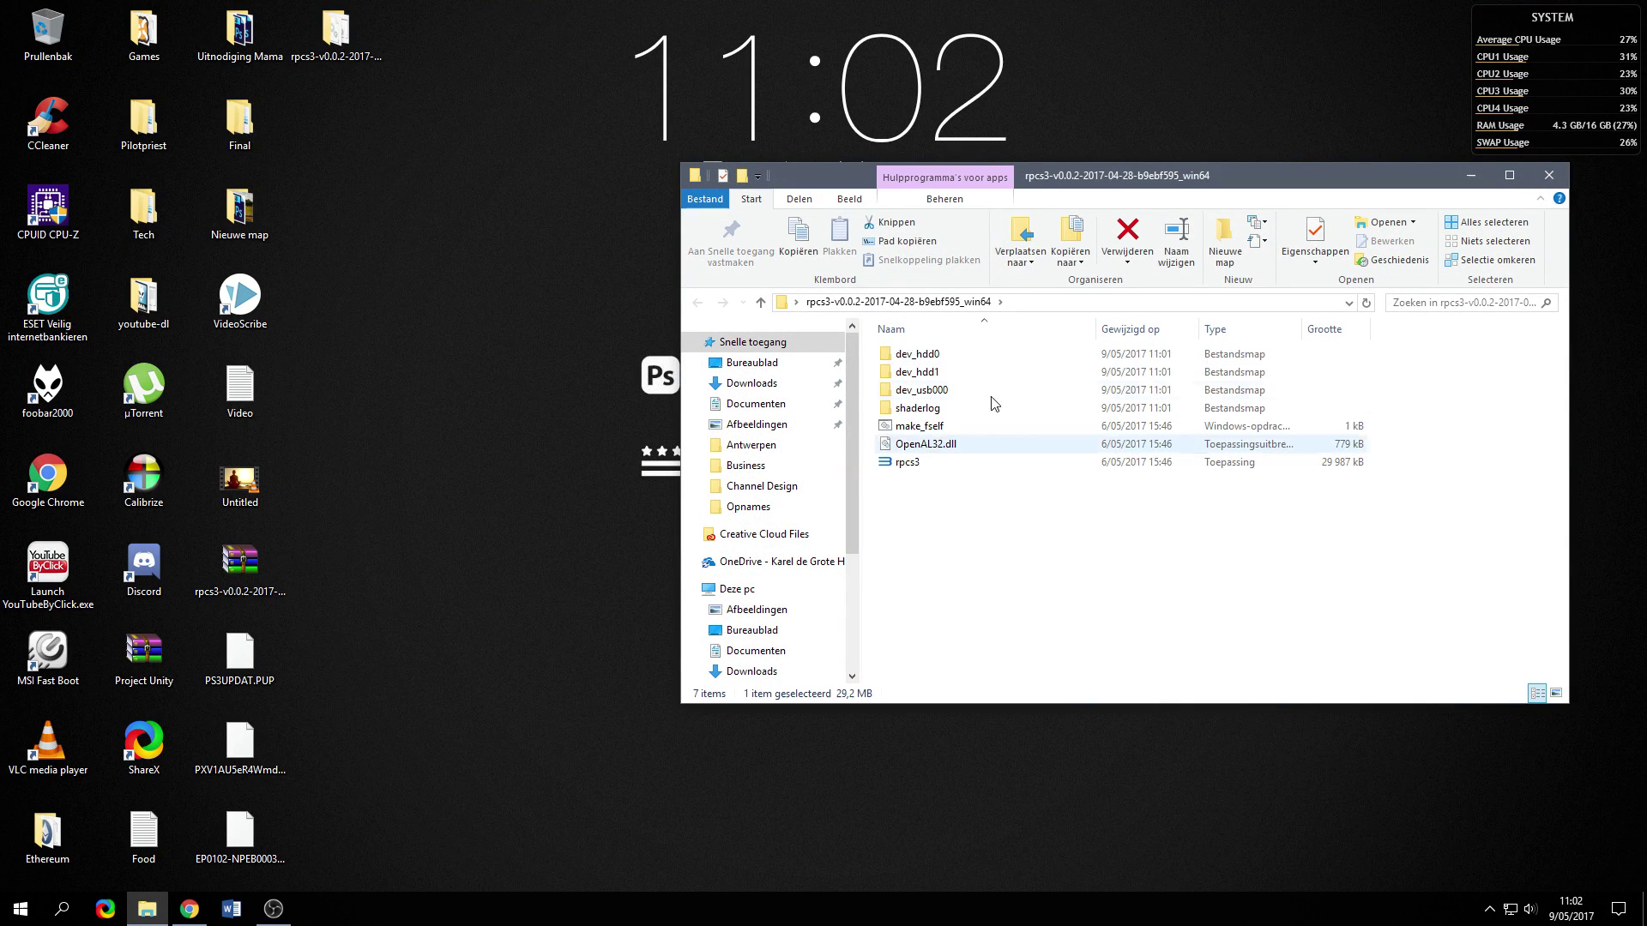
click(1002, 352)
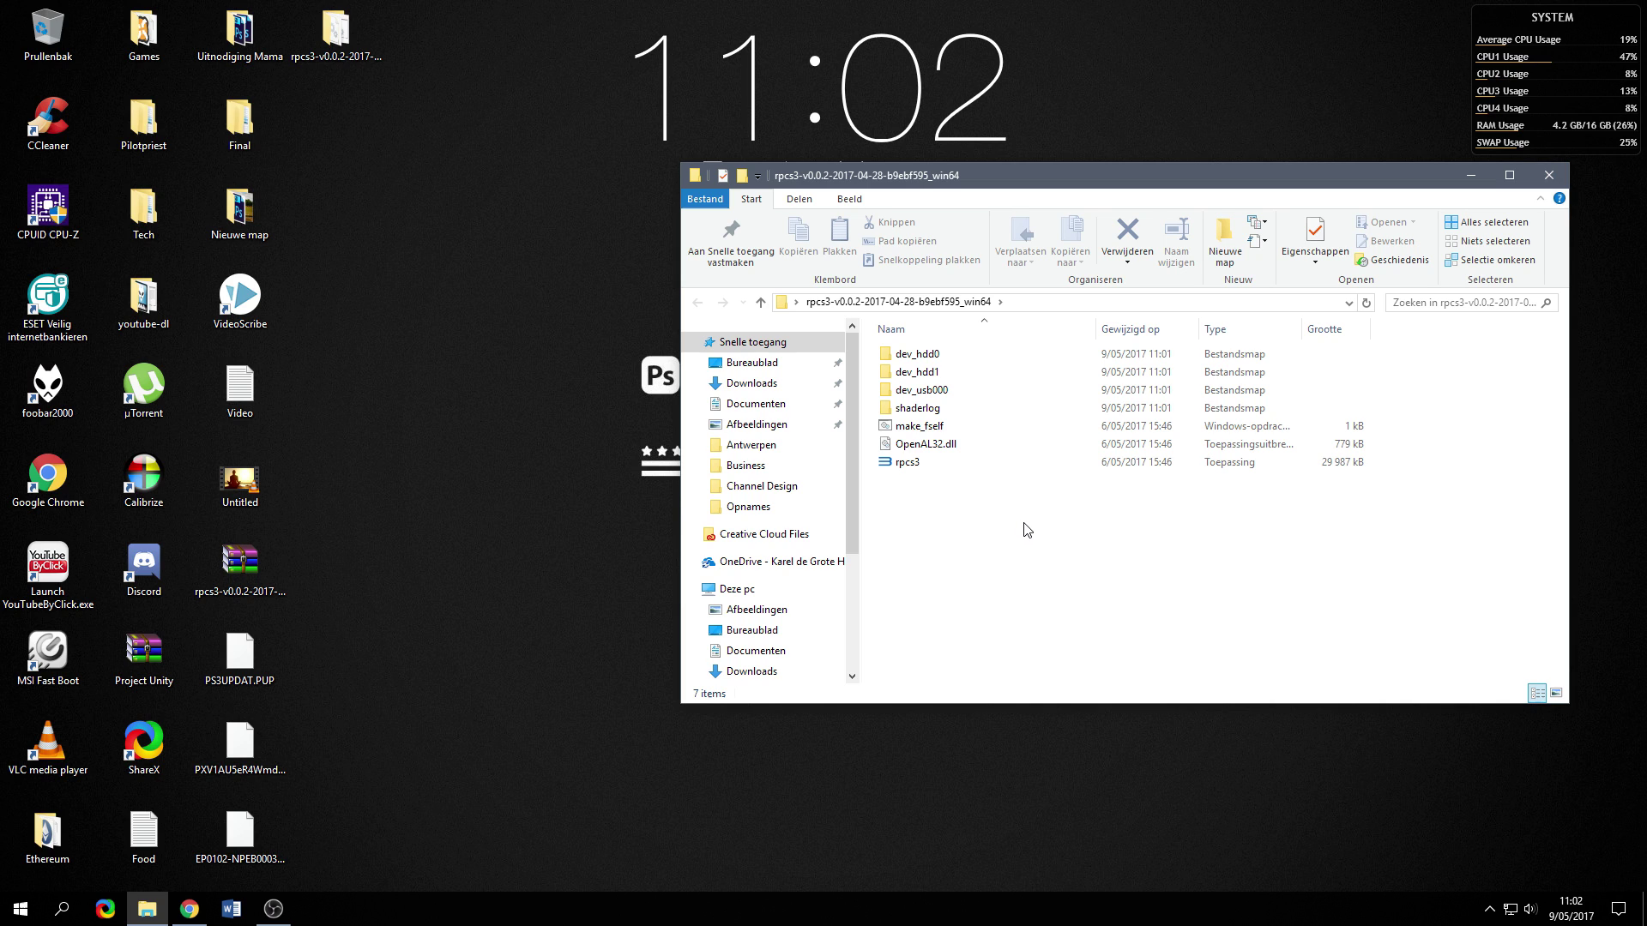
Step: Switch to Chrome and try to download the PS3 system software update file from the PlayStation support page
click(190, 908)
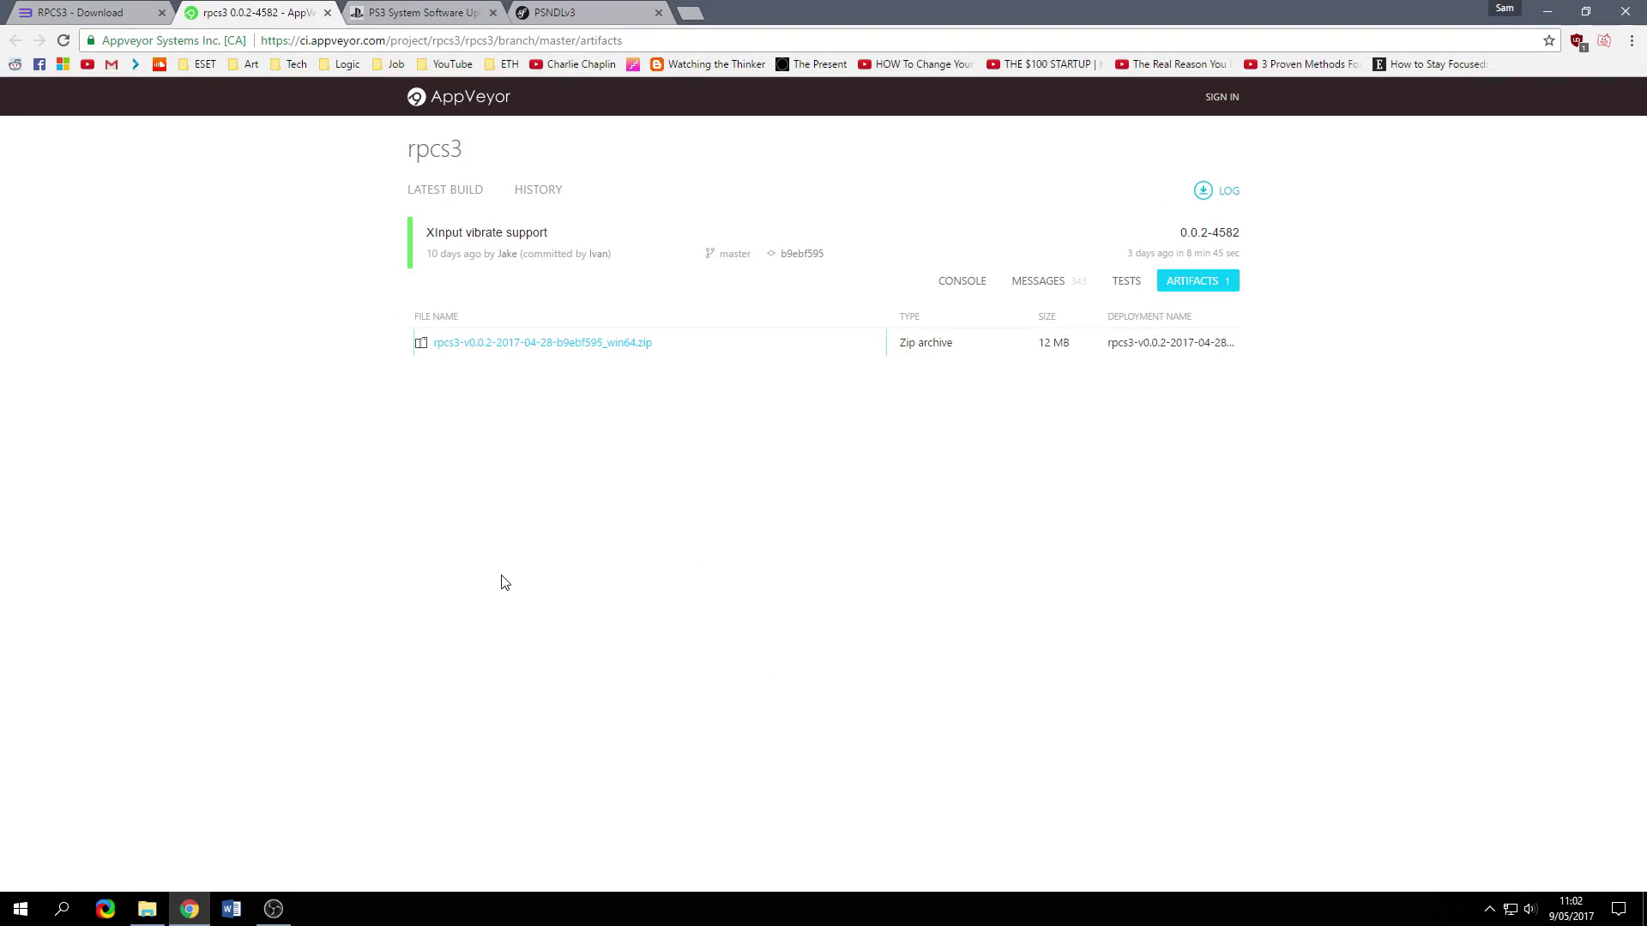
click(421, 13)
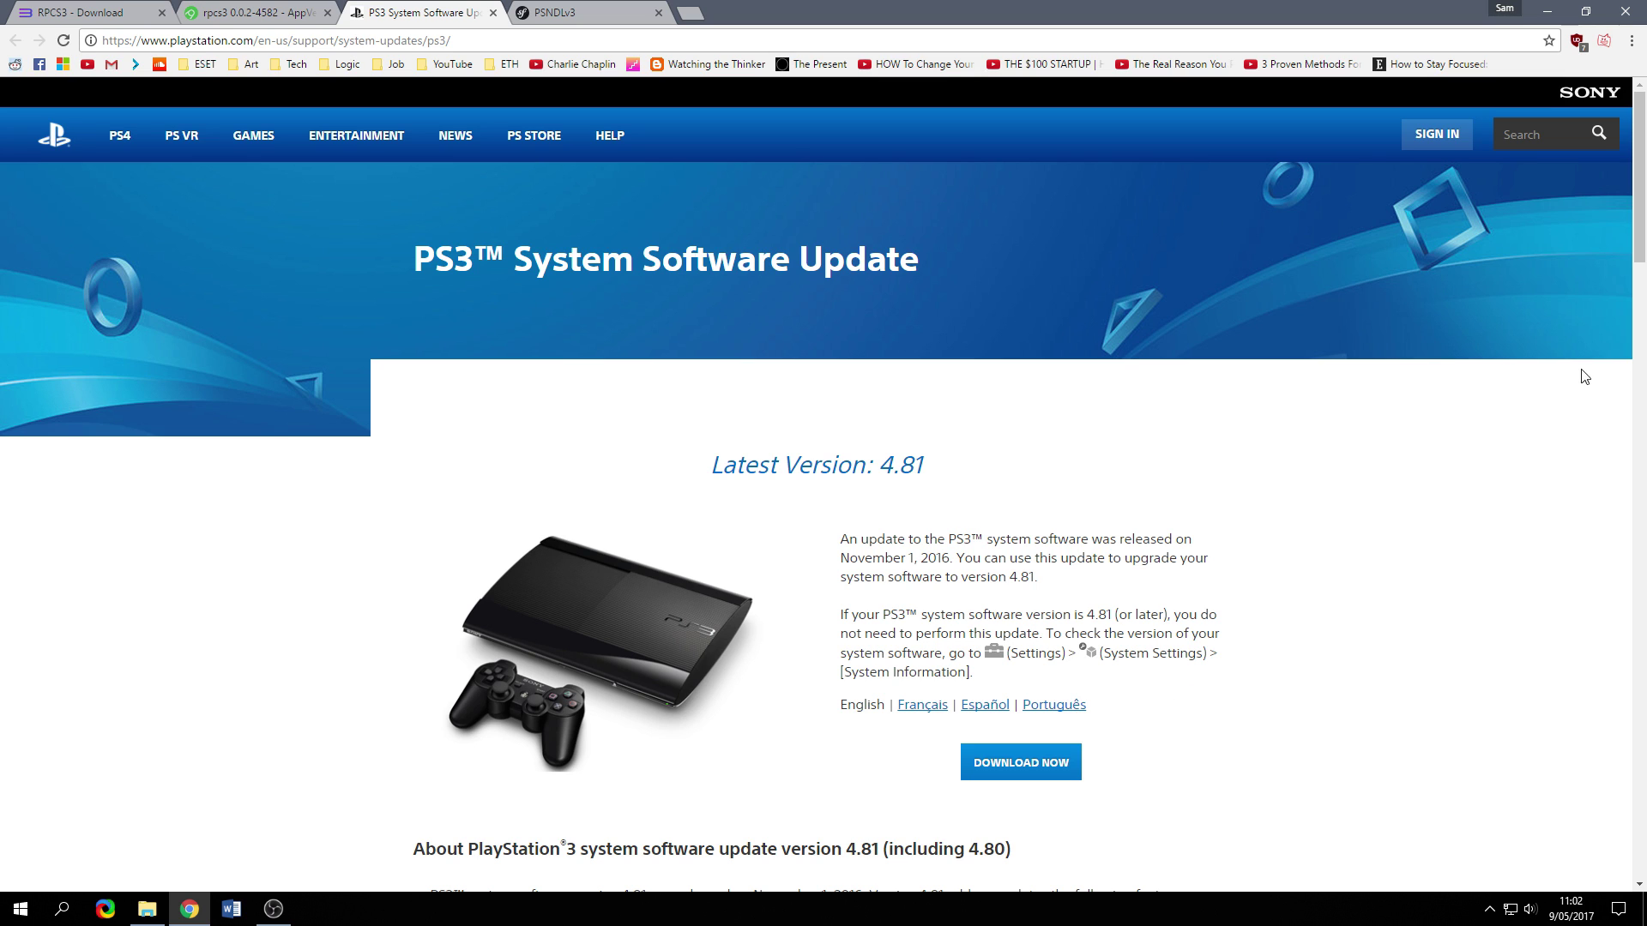
click(1043, 769)
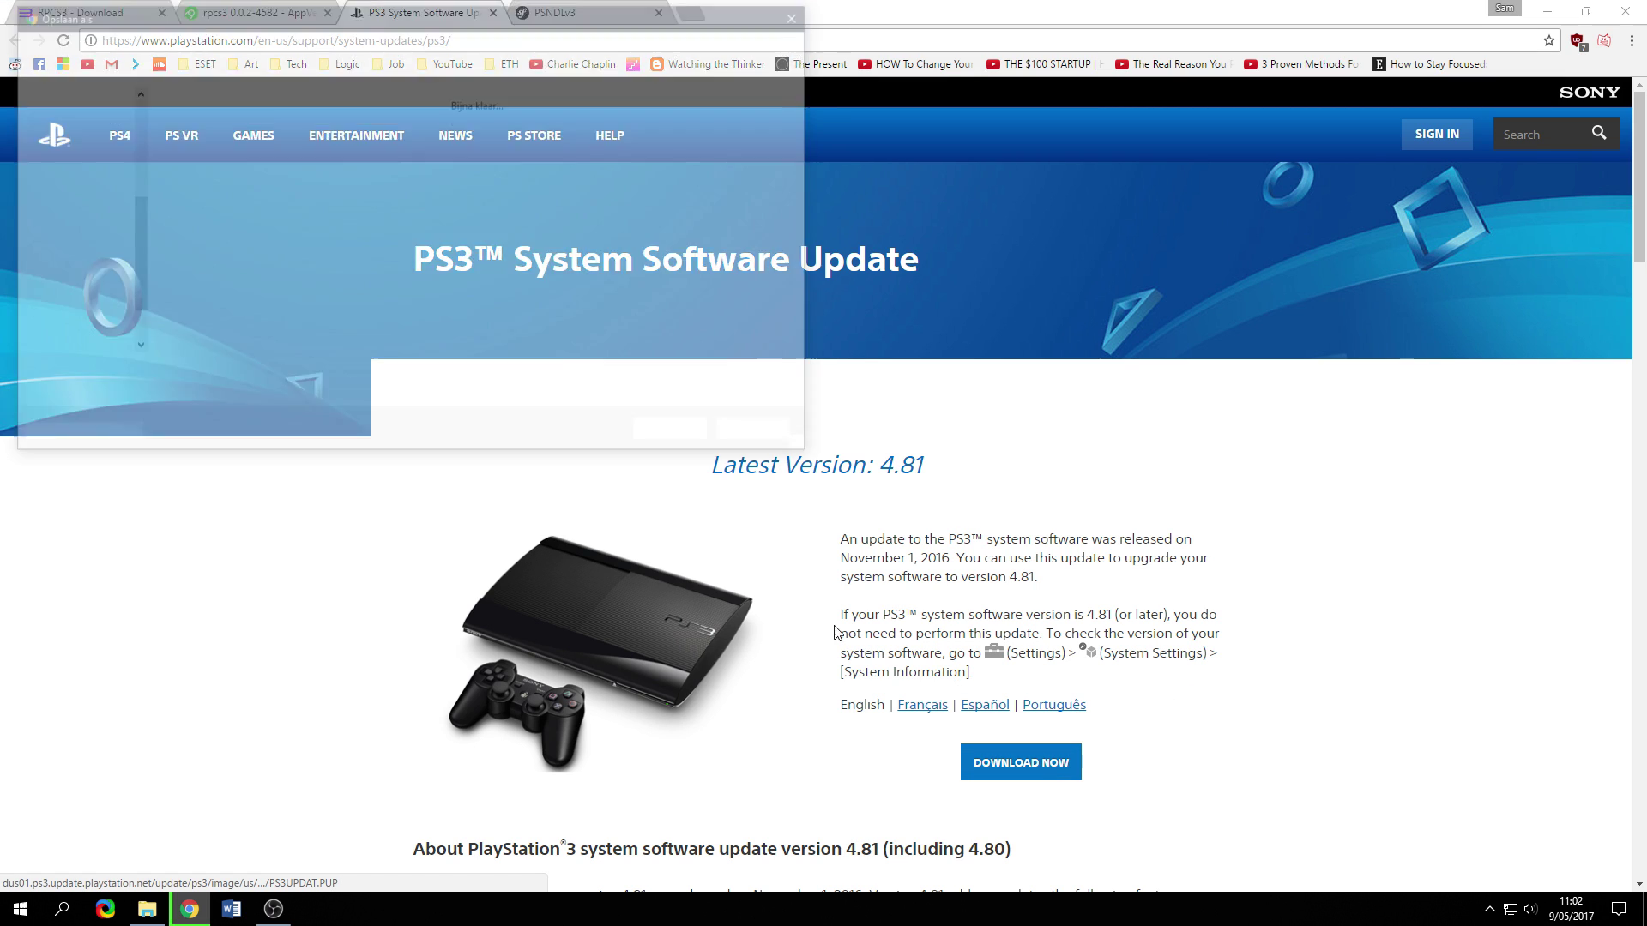
click(665, 436)
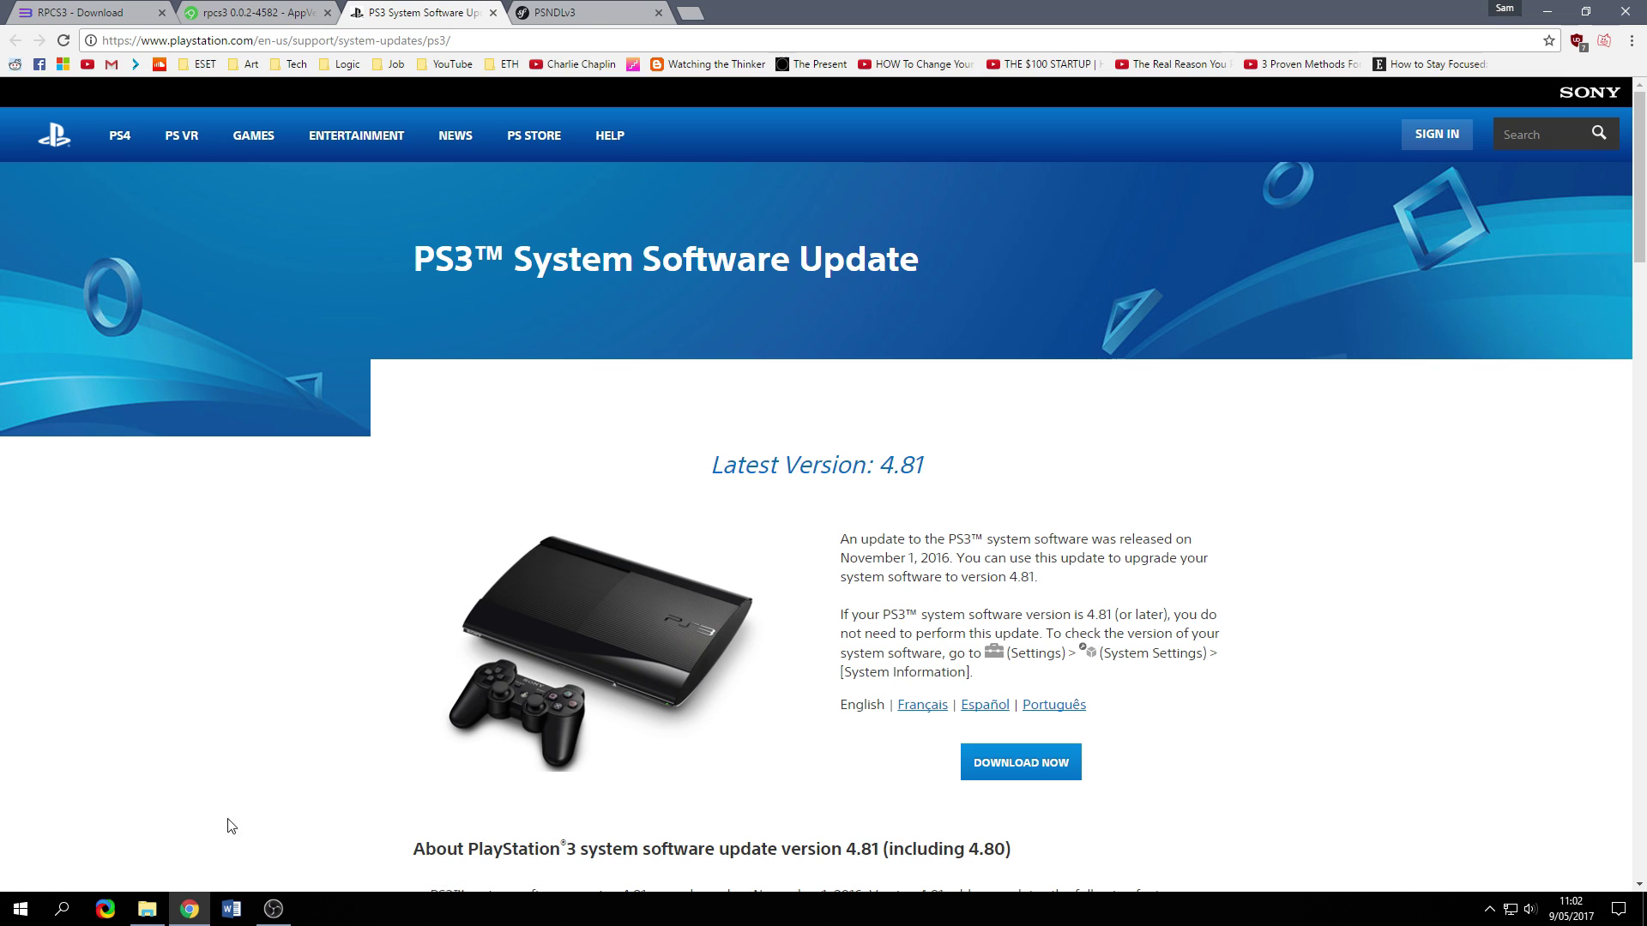
Step: Return to the extracted emulator folder and launch the rpcs3 application
click(192, 914)
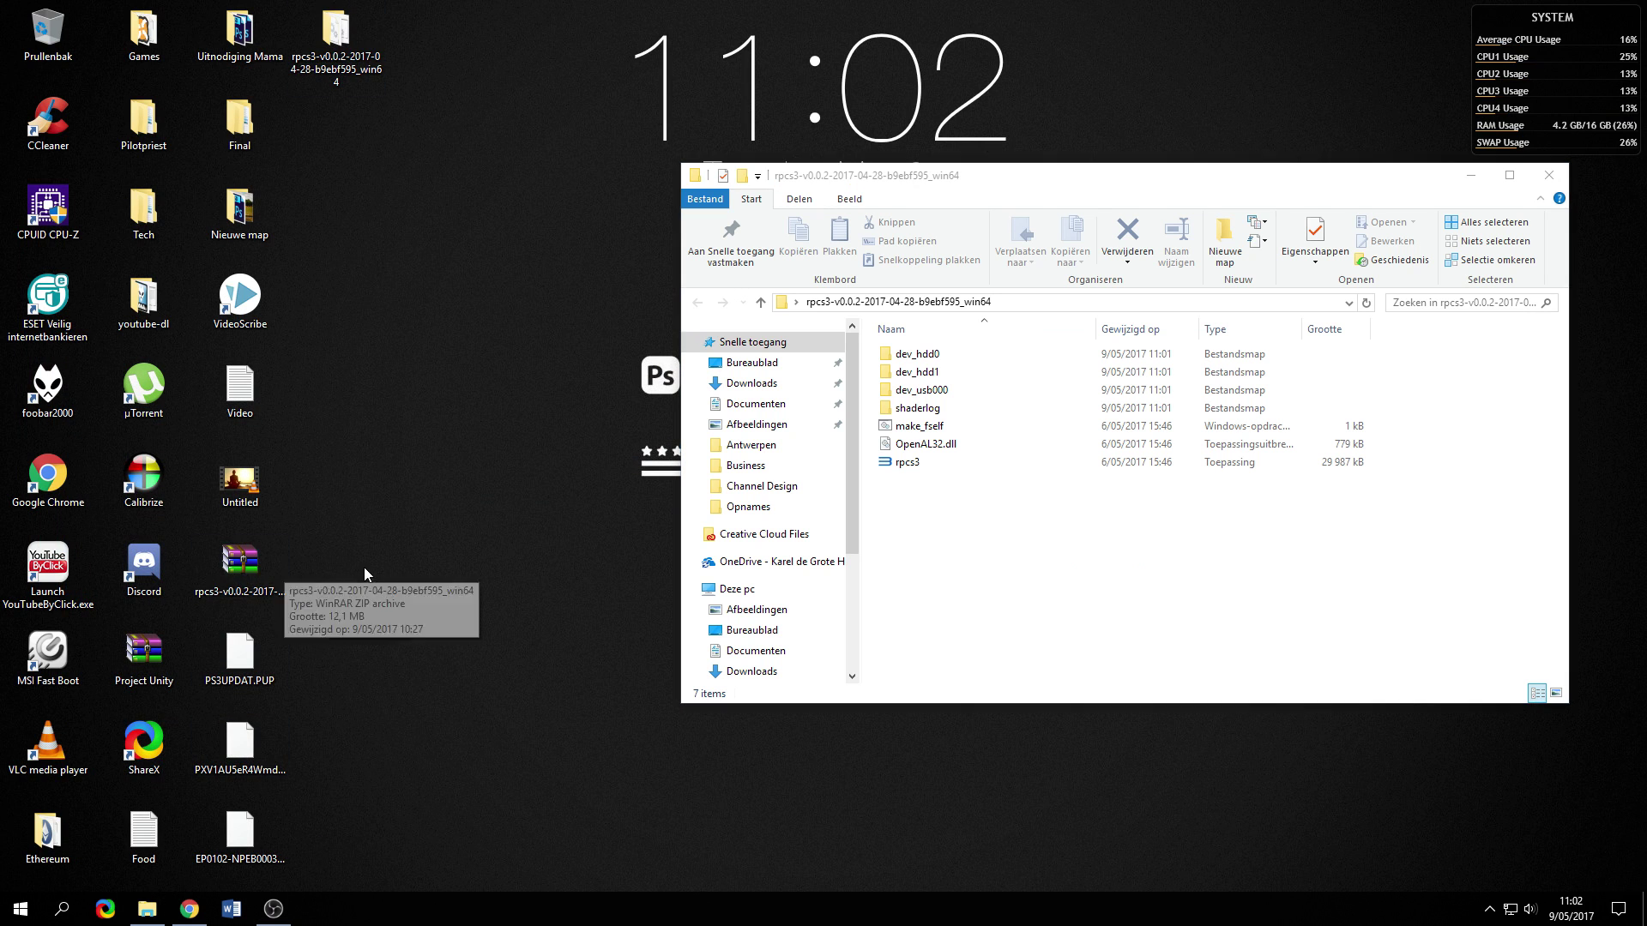
click(388, 634)
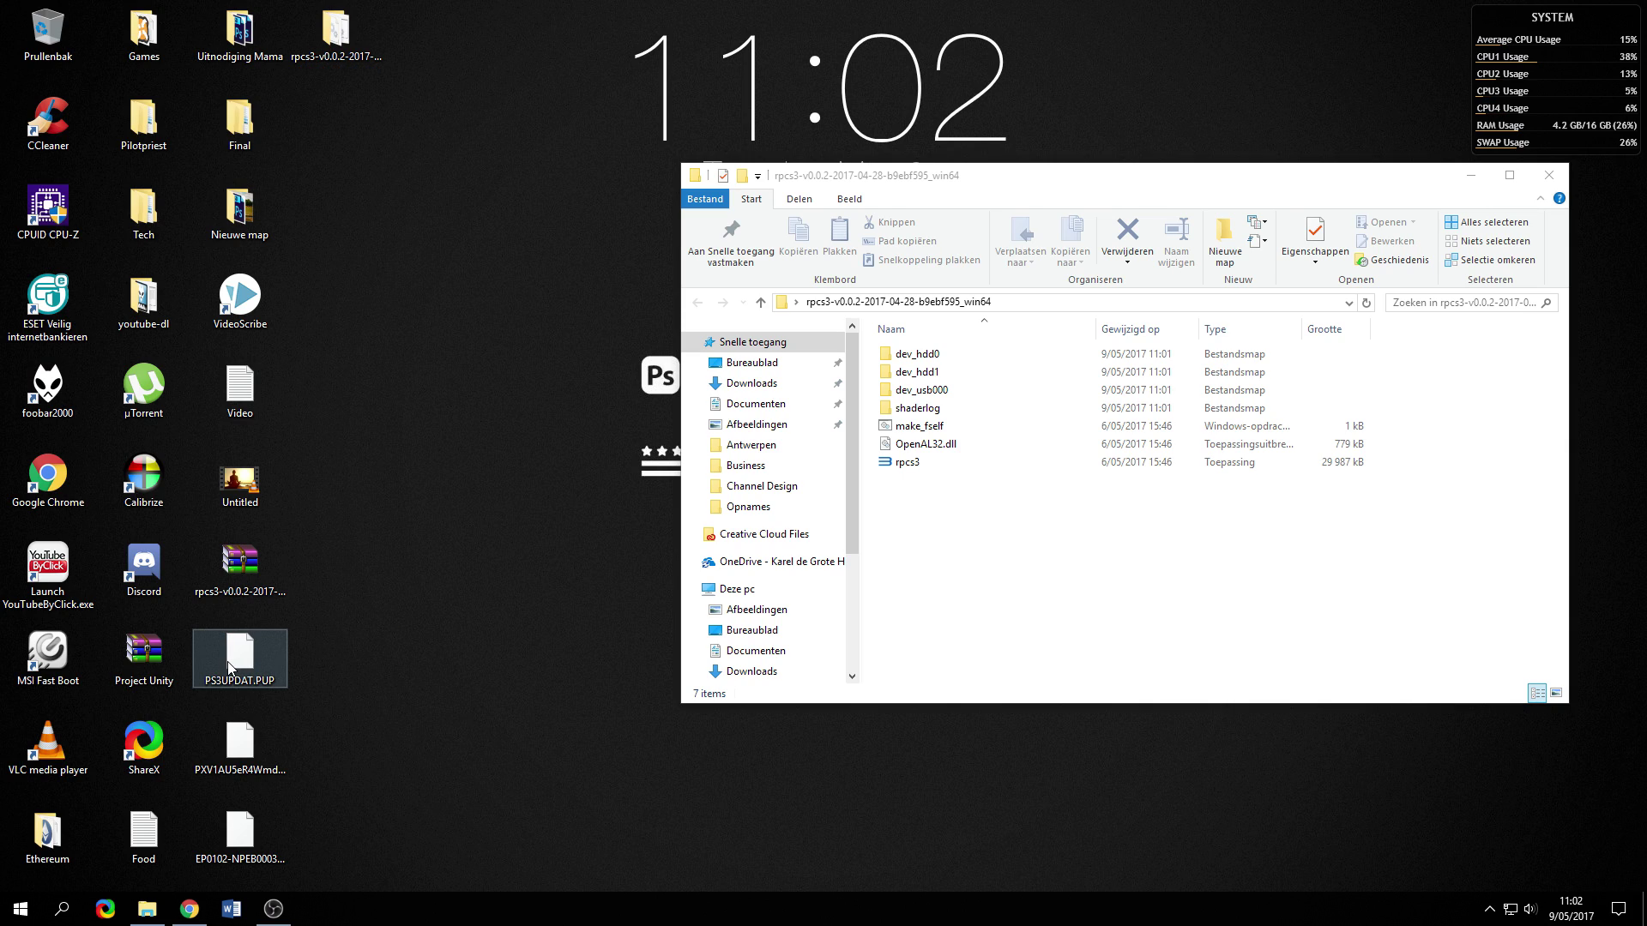
click(987, 580)
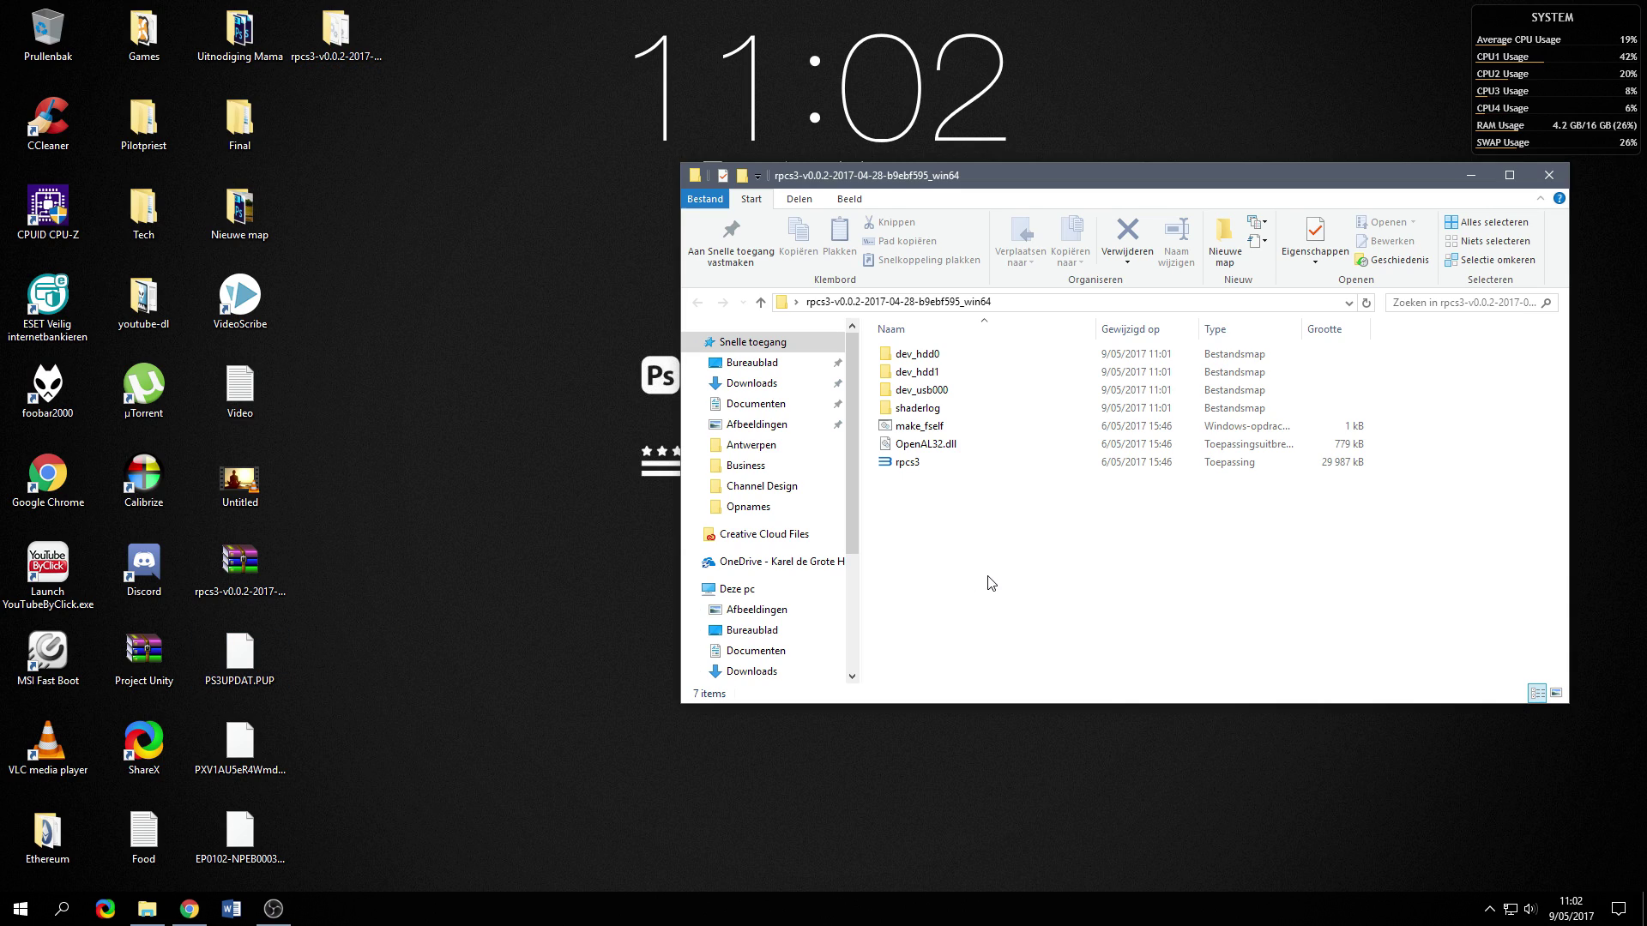
double_click(907, 463)
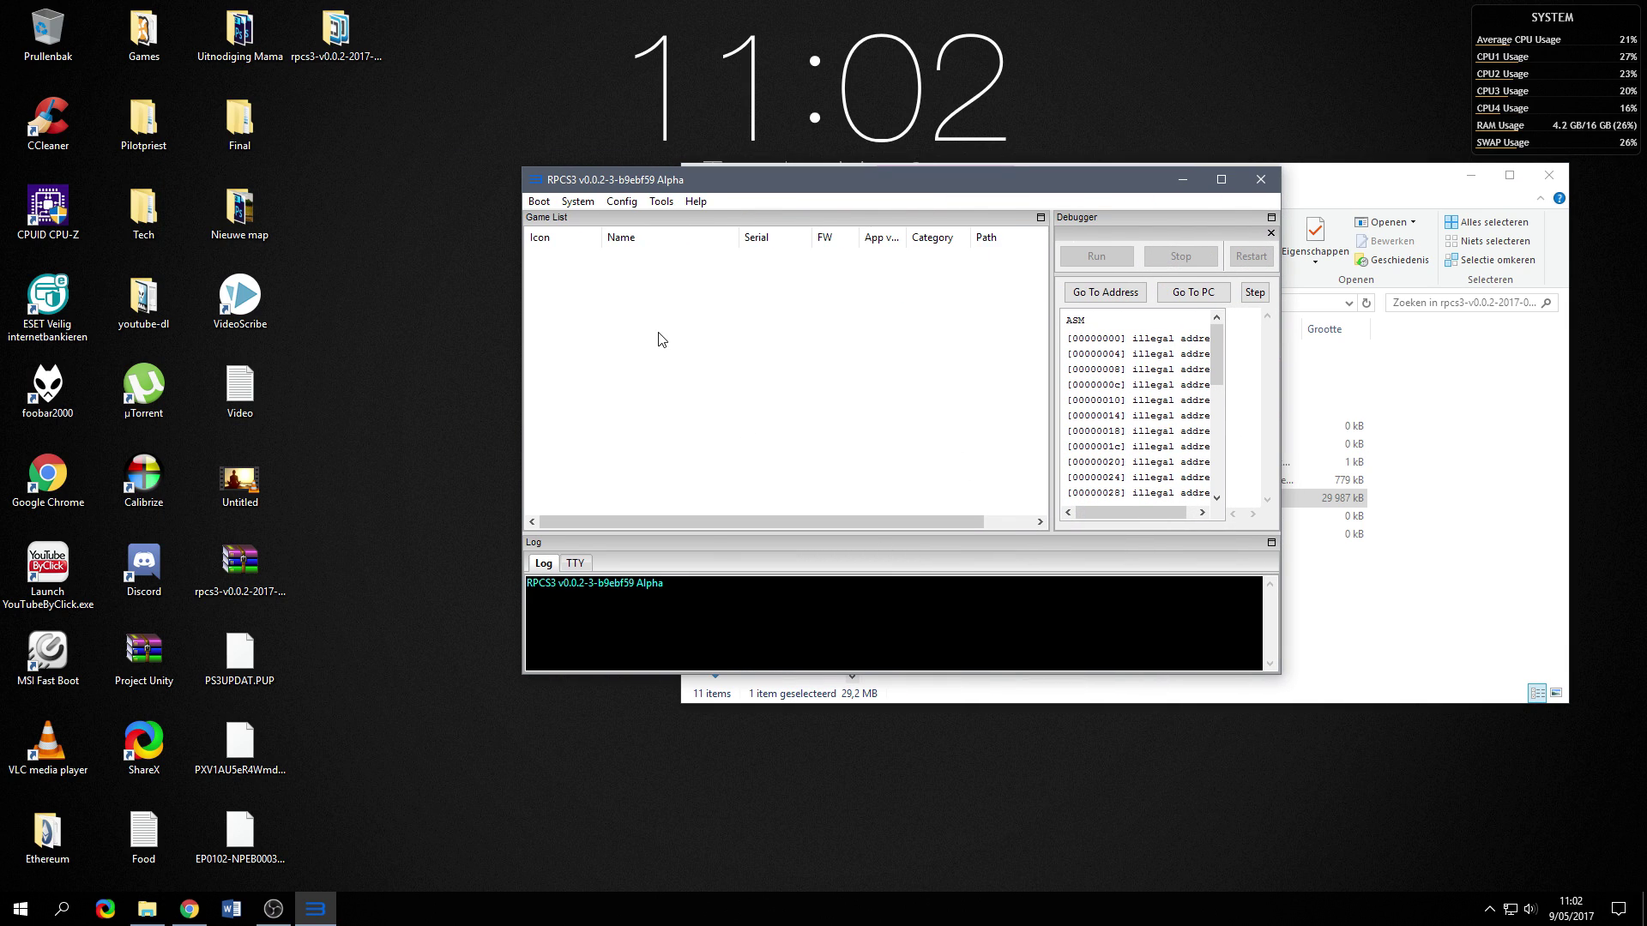
Step: Install the PS3 firmware in RPCS3 from the PS3UPDAT.PUP file on the desktop
click(661, 202)
click(691, 319)
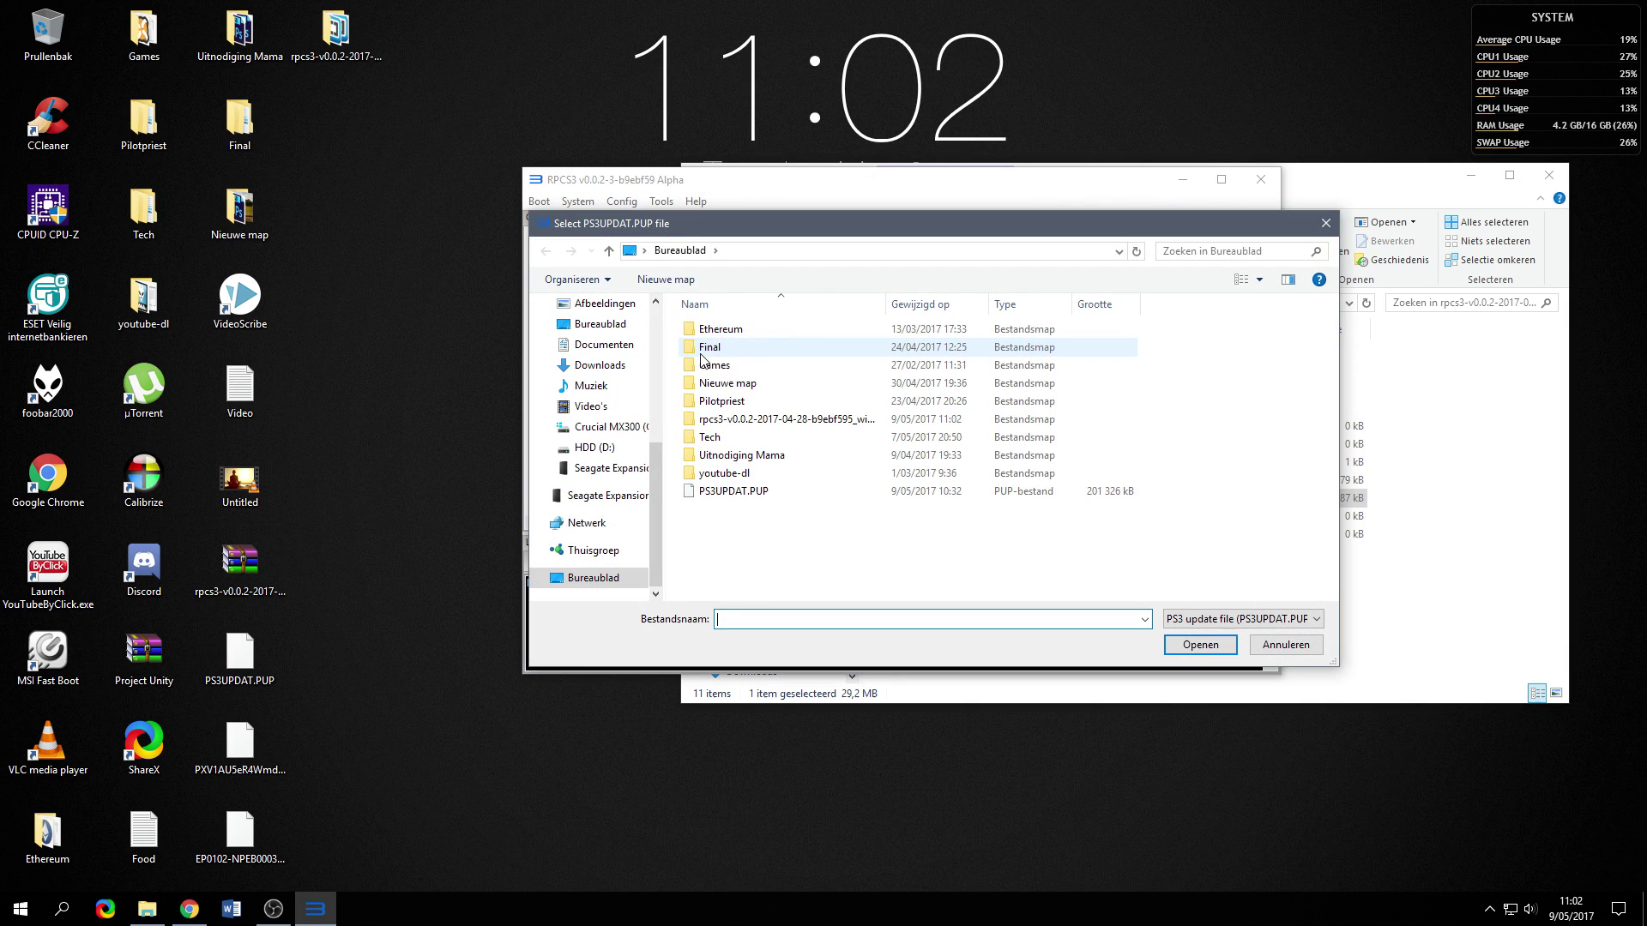
click(823, 492)
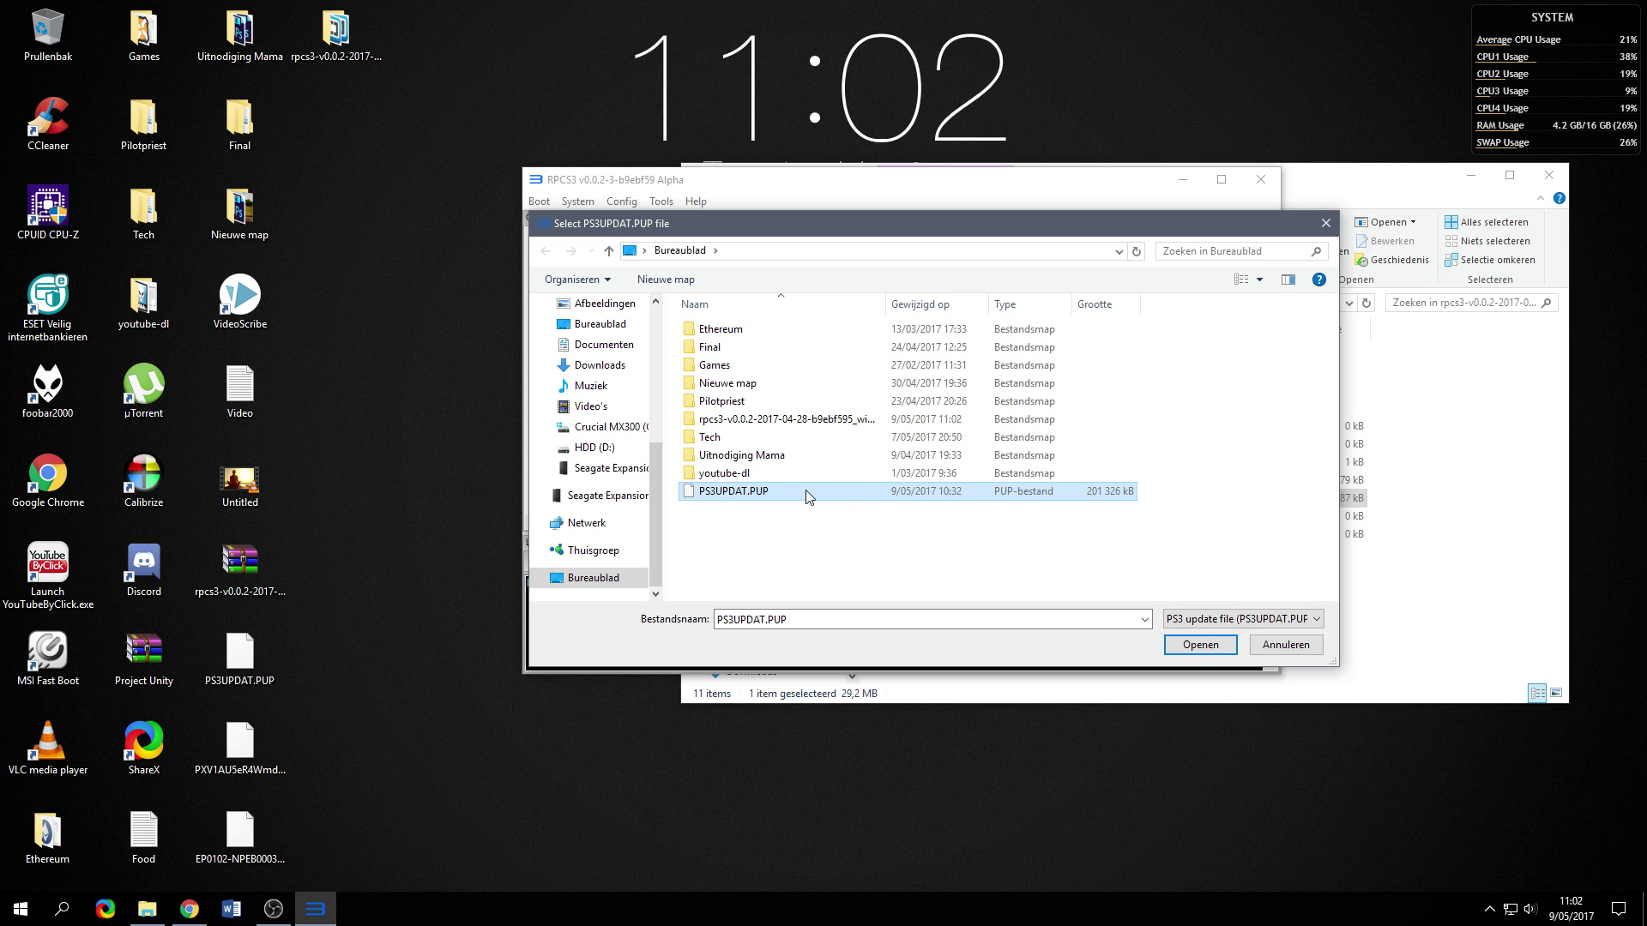
click(1101, 621)
key(Return)
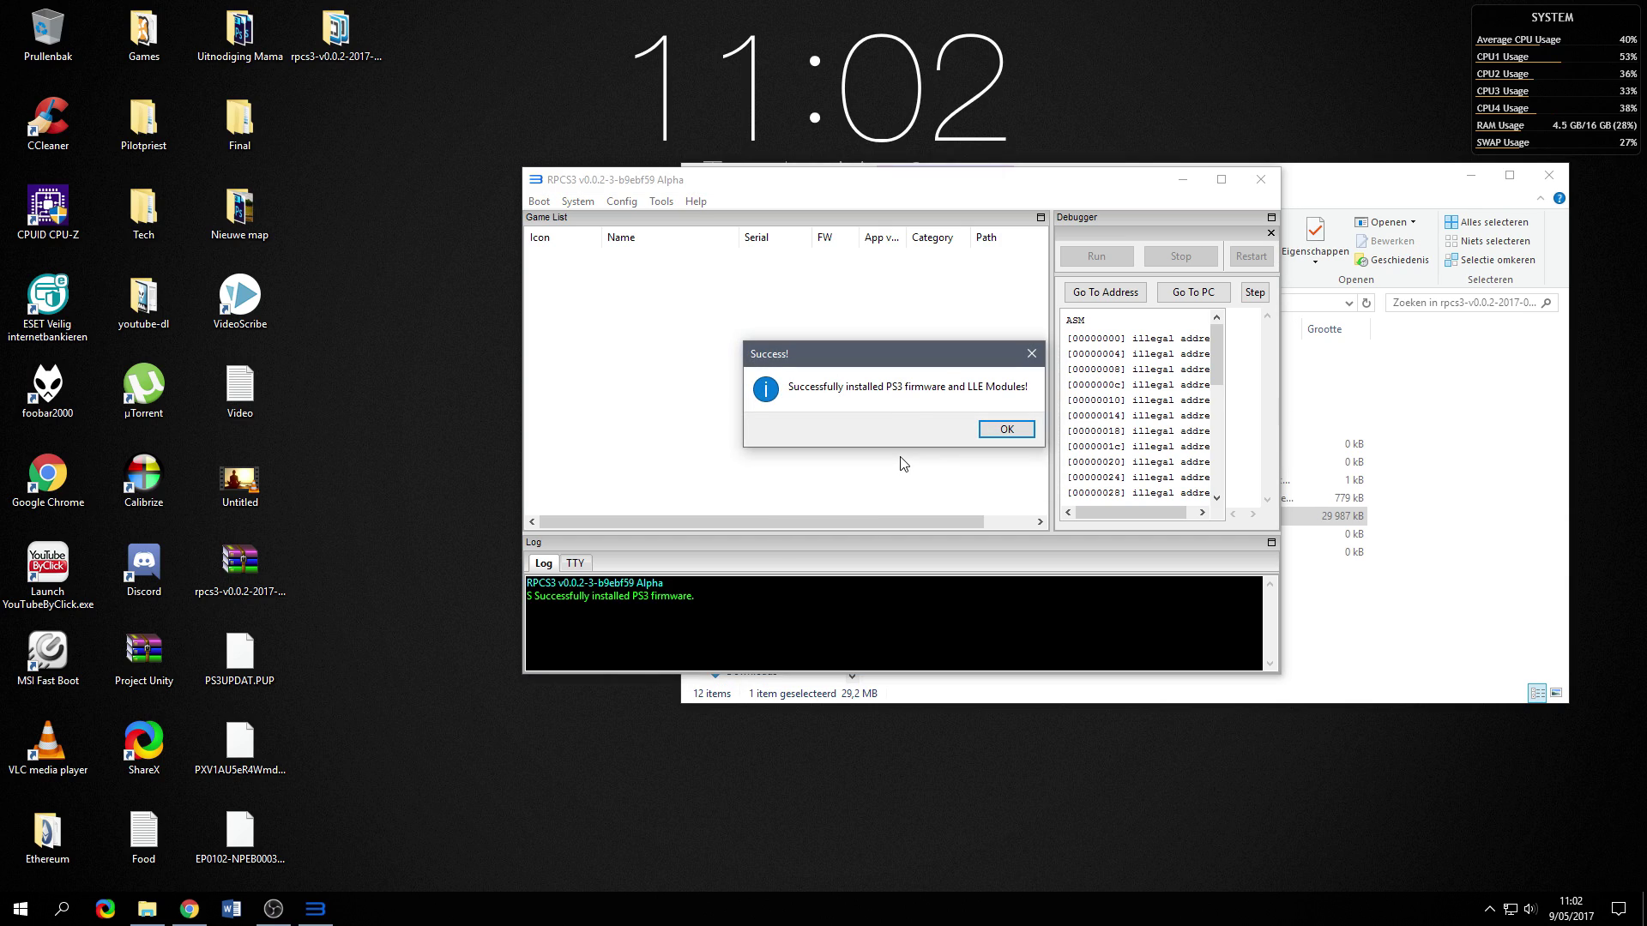
click(995, 431)
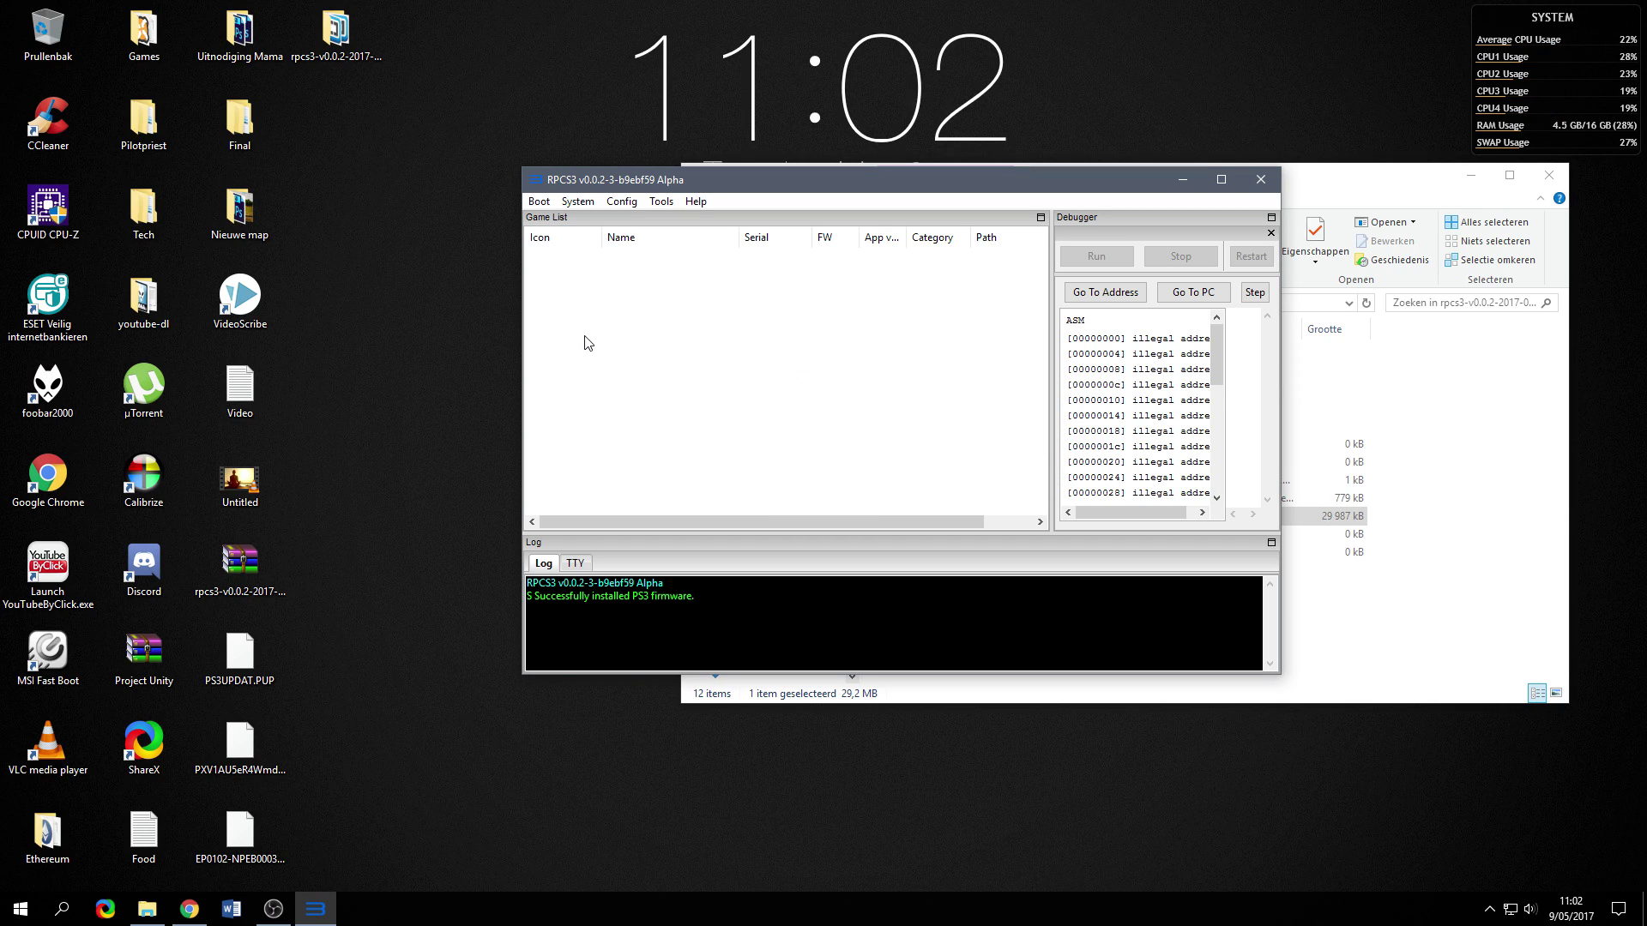
Step: Switch to Chrome and open the package list on the PSNDL website
click(190, 909)
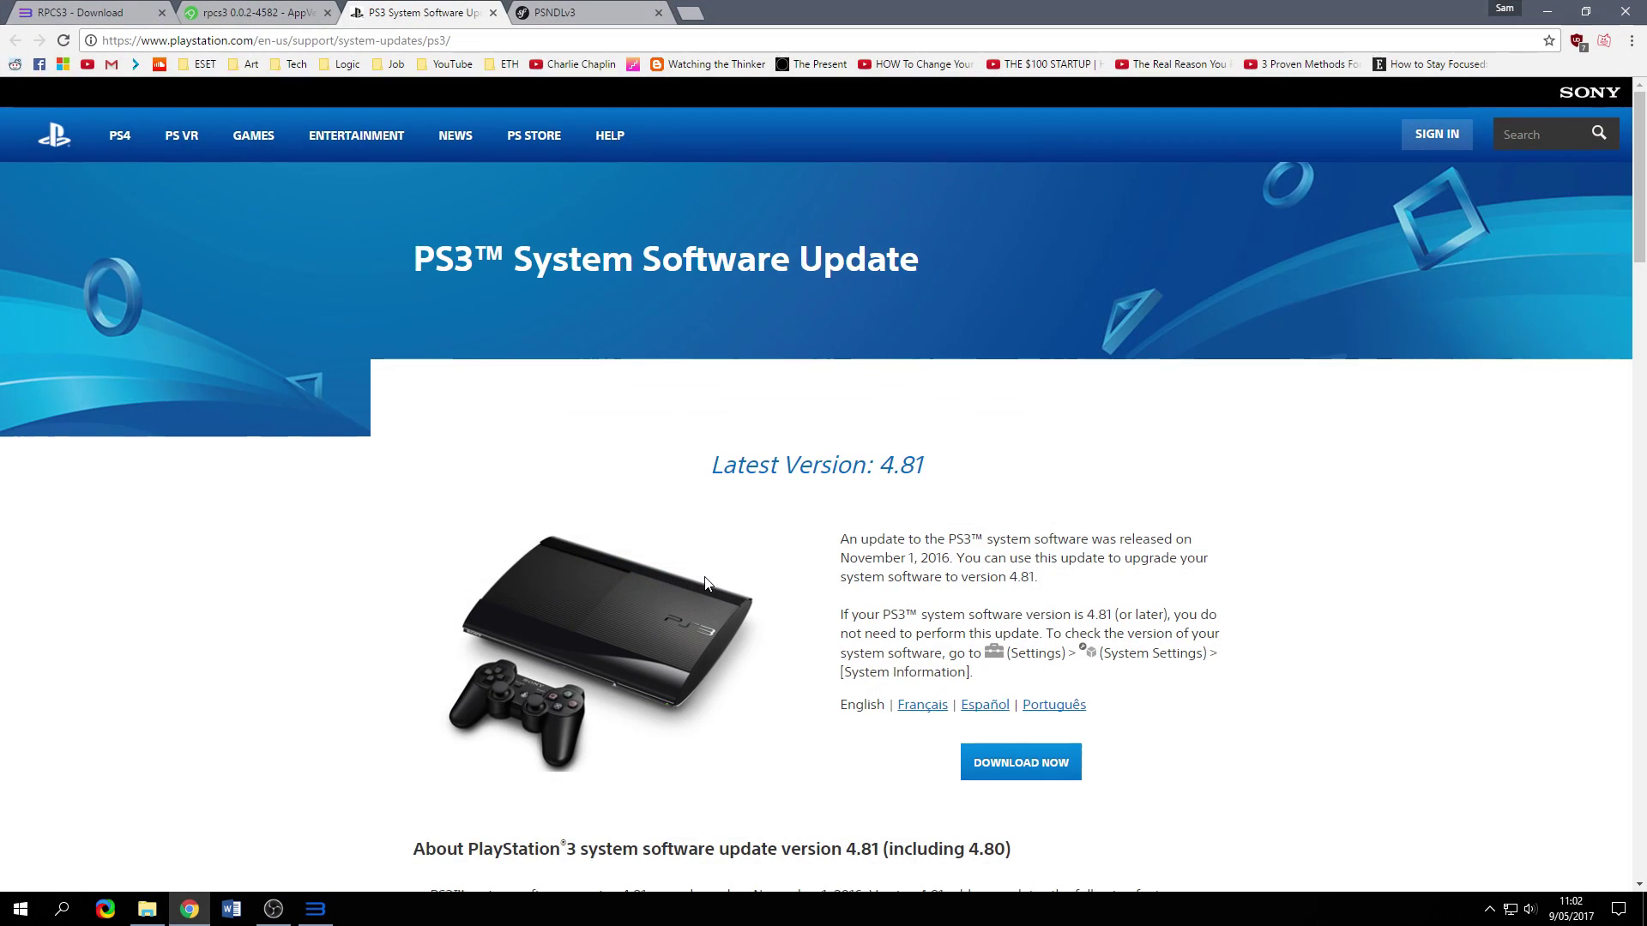
click(574, 10)
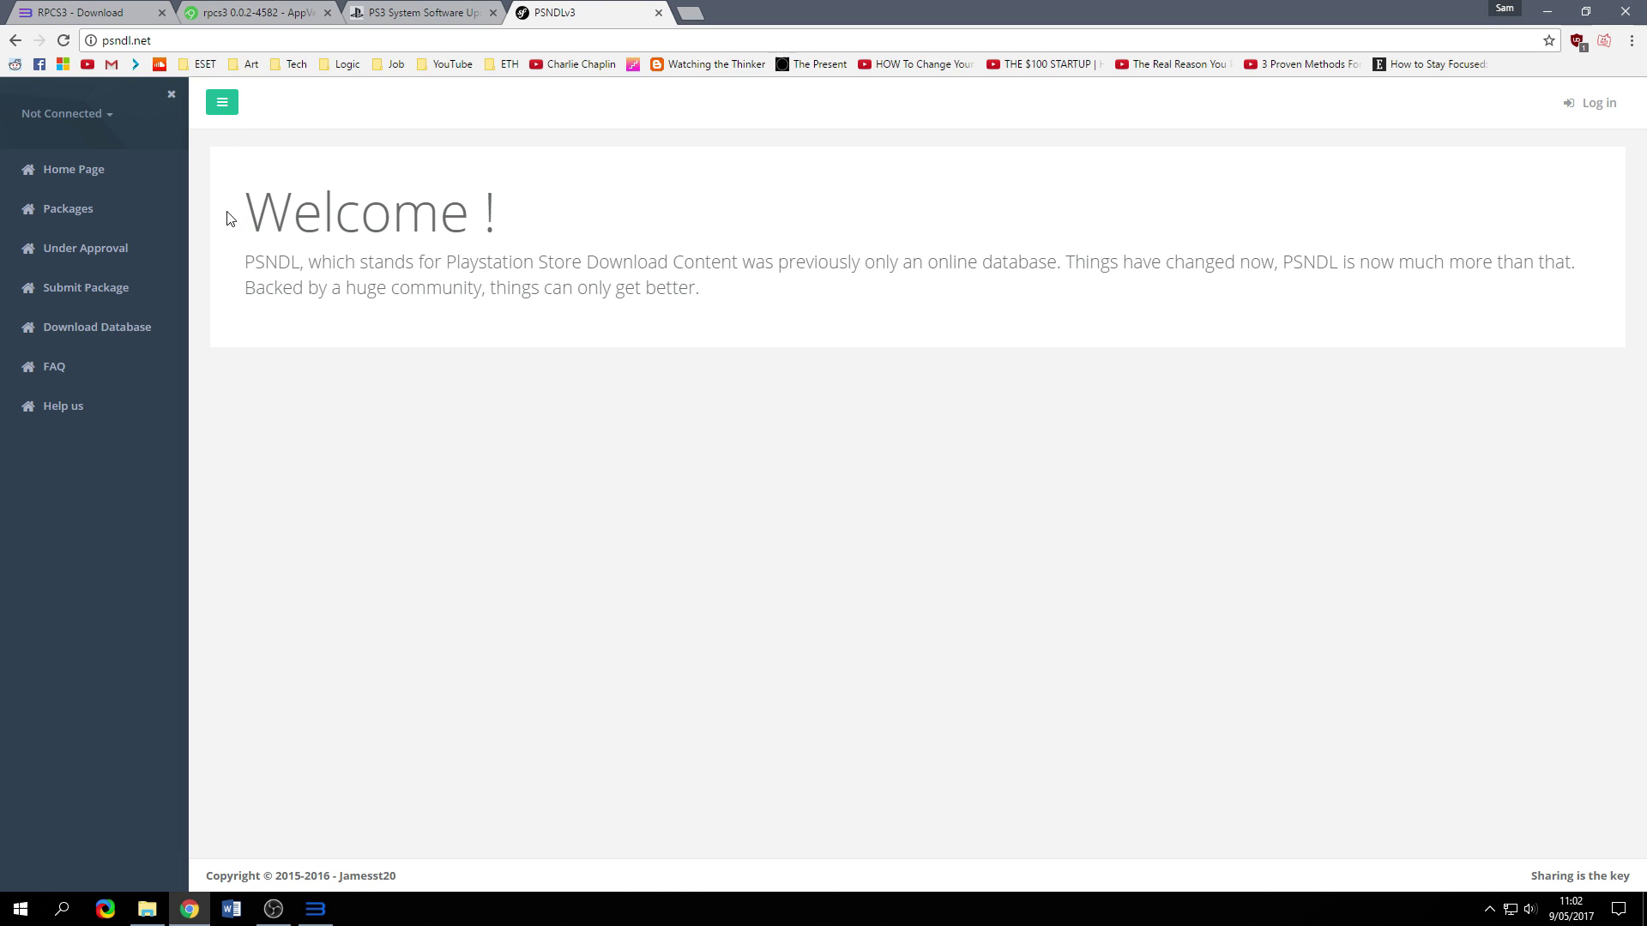
click(158, 205)
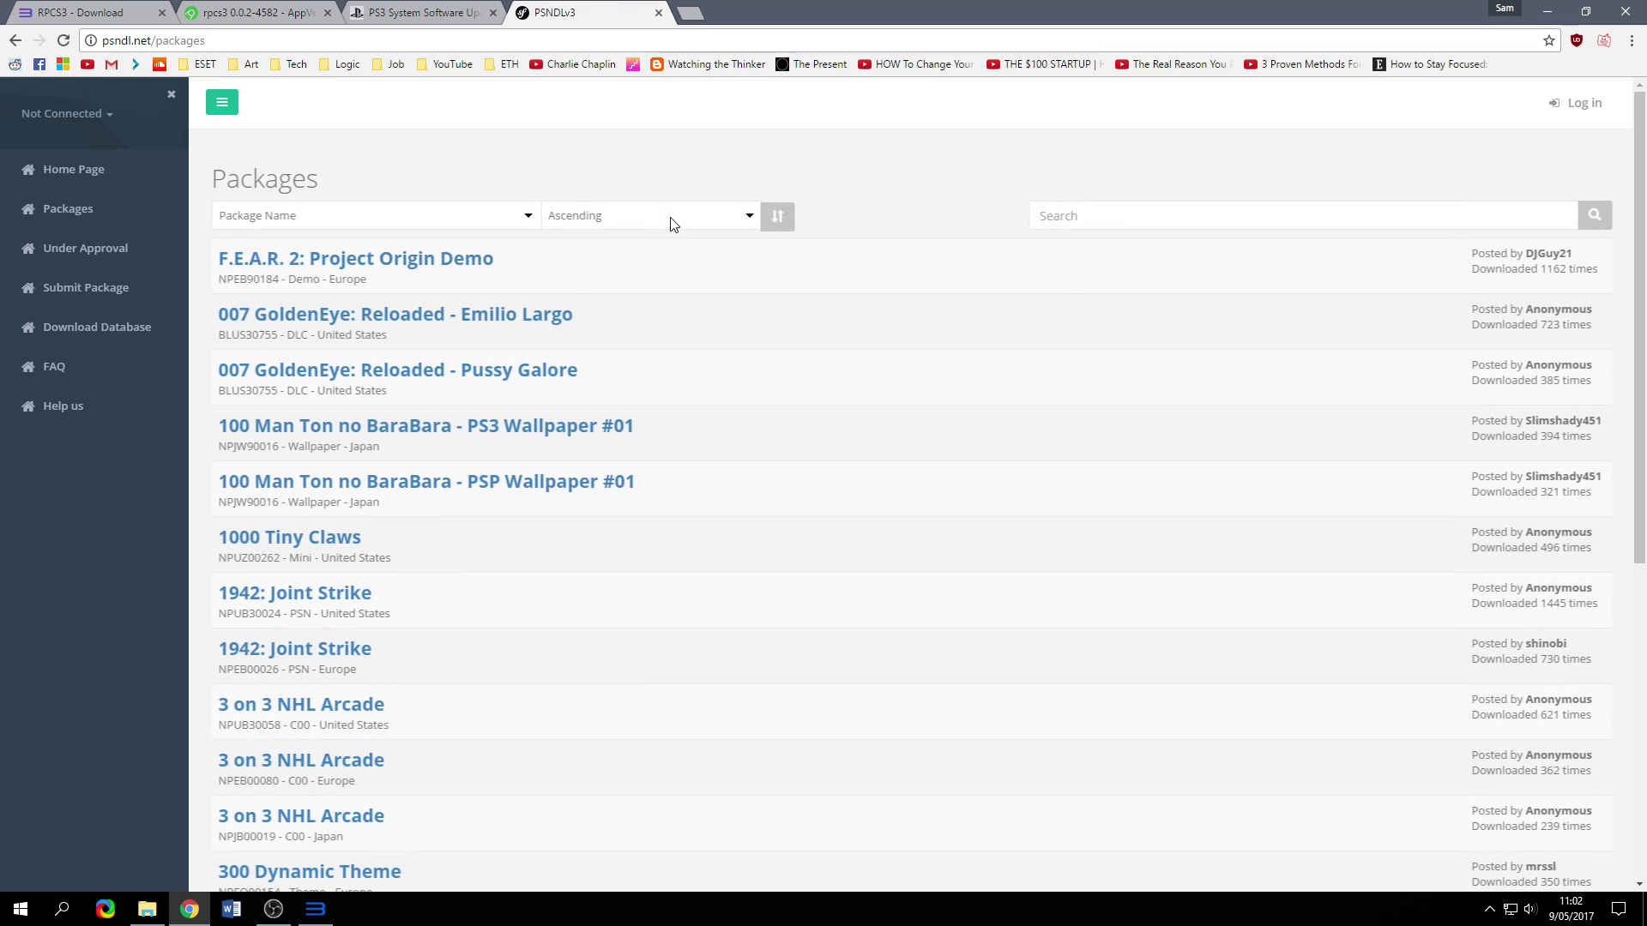
Step: Open the RPCS3 compatibility list and examine its game count, status categories and listed games
click(62, 7)
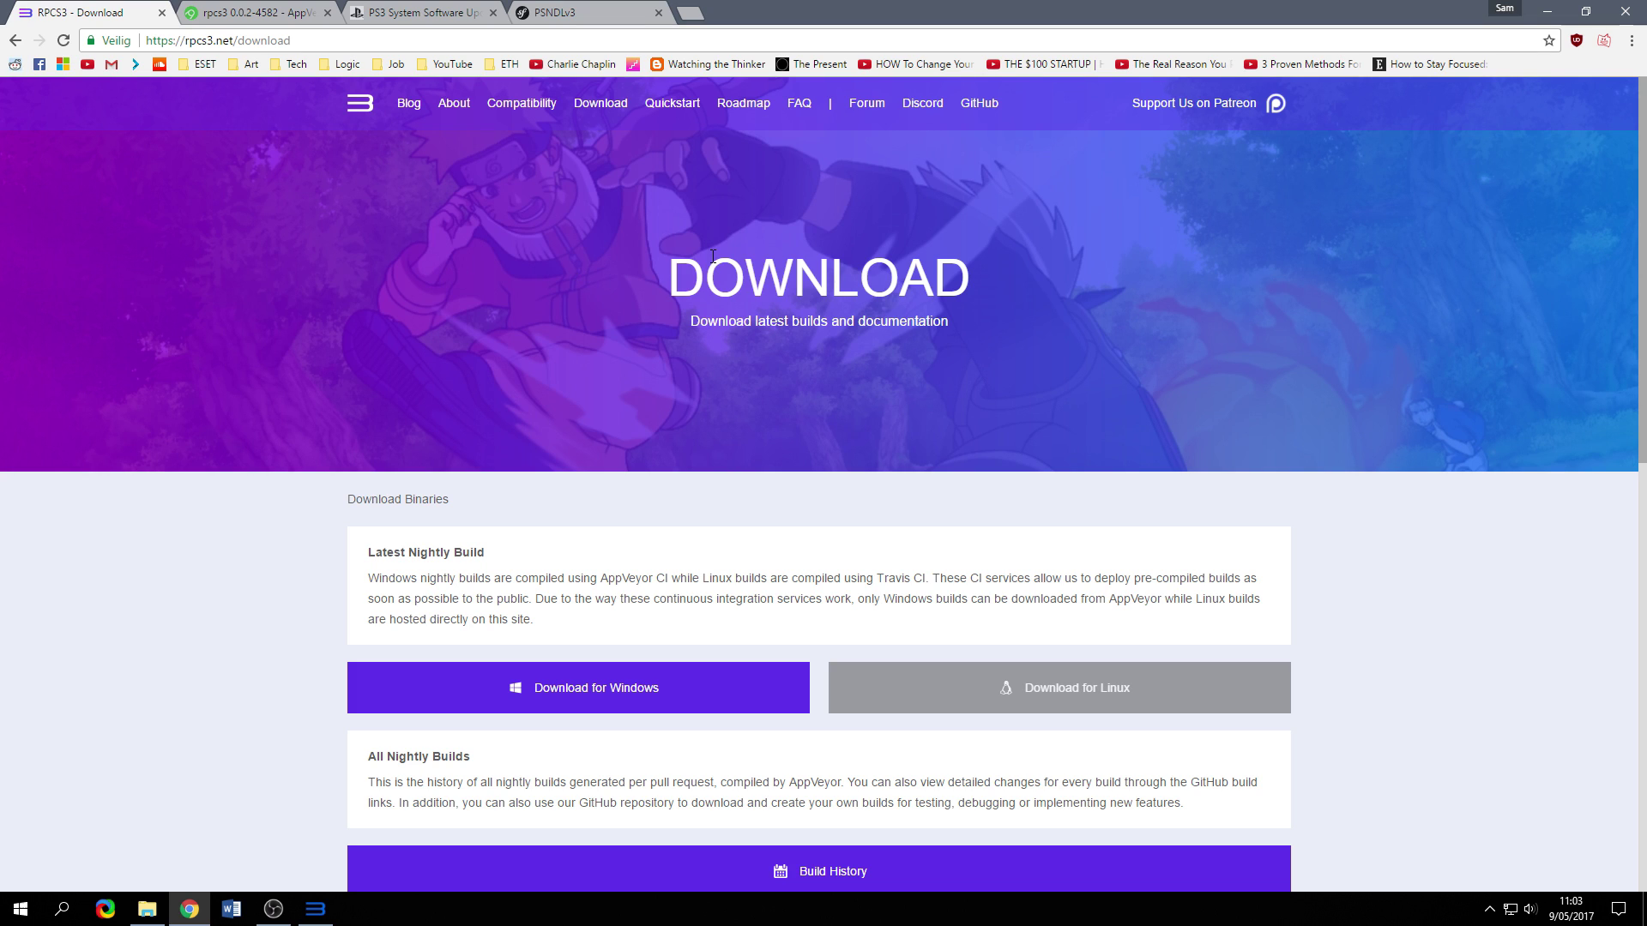
click(522, 103)
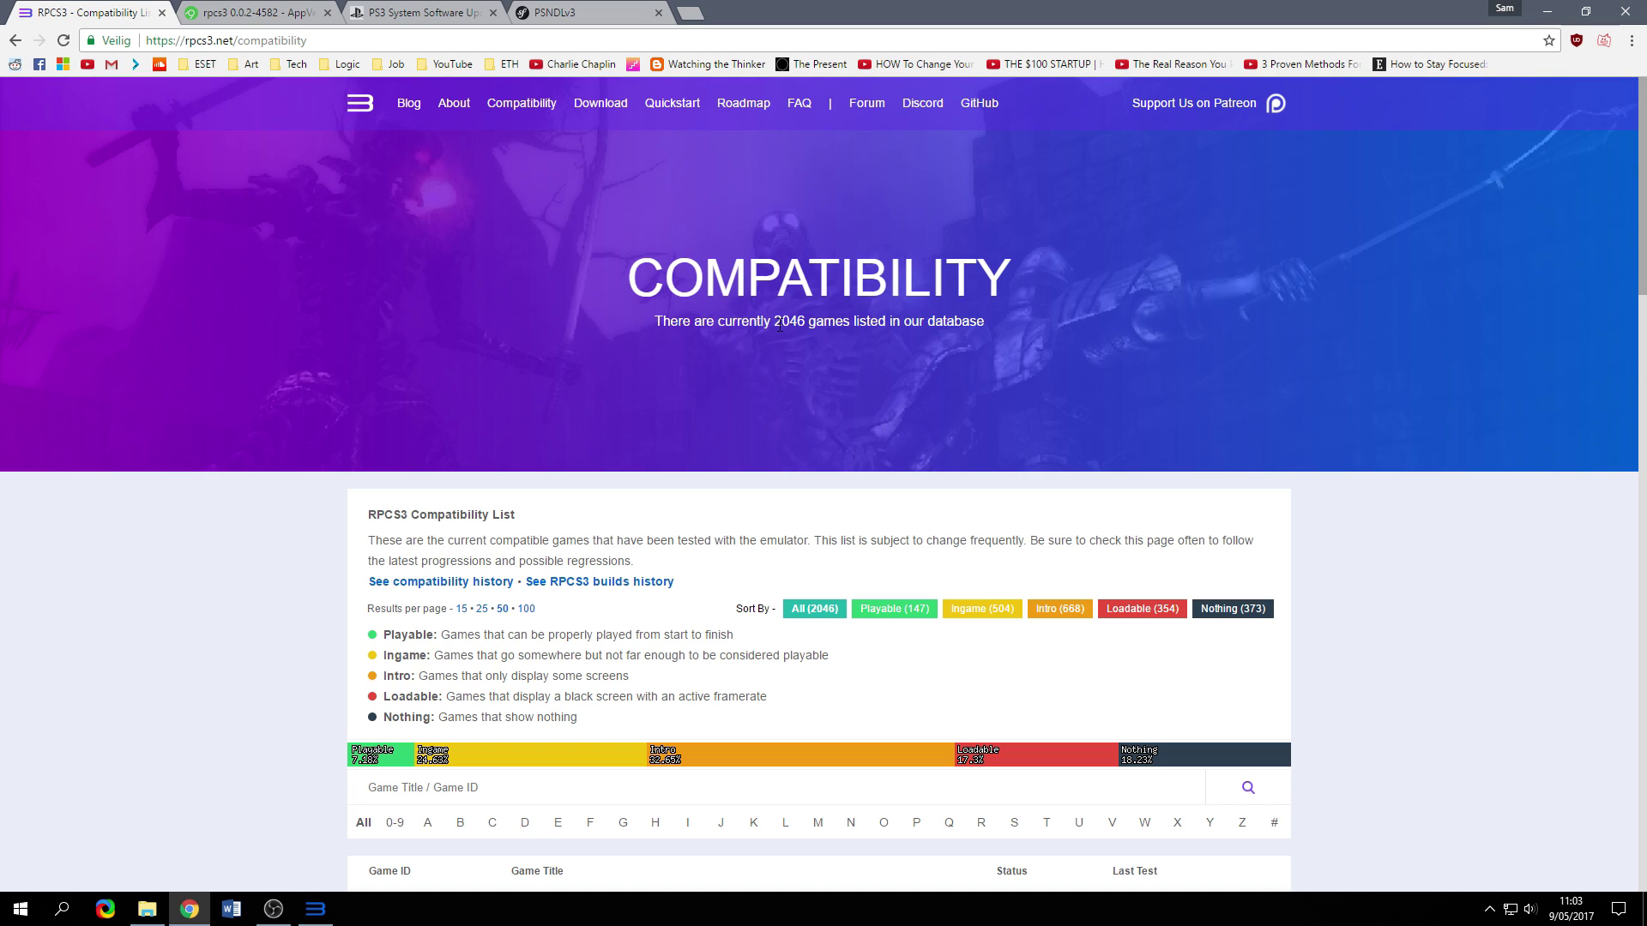
drag(777, 324, 855, 325)
click(892, 364)
scroll(1643, 309, down, 1)
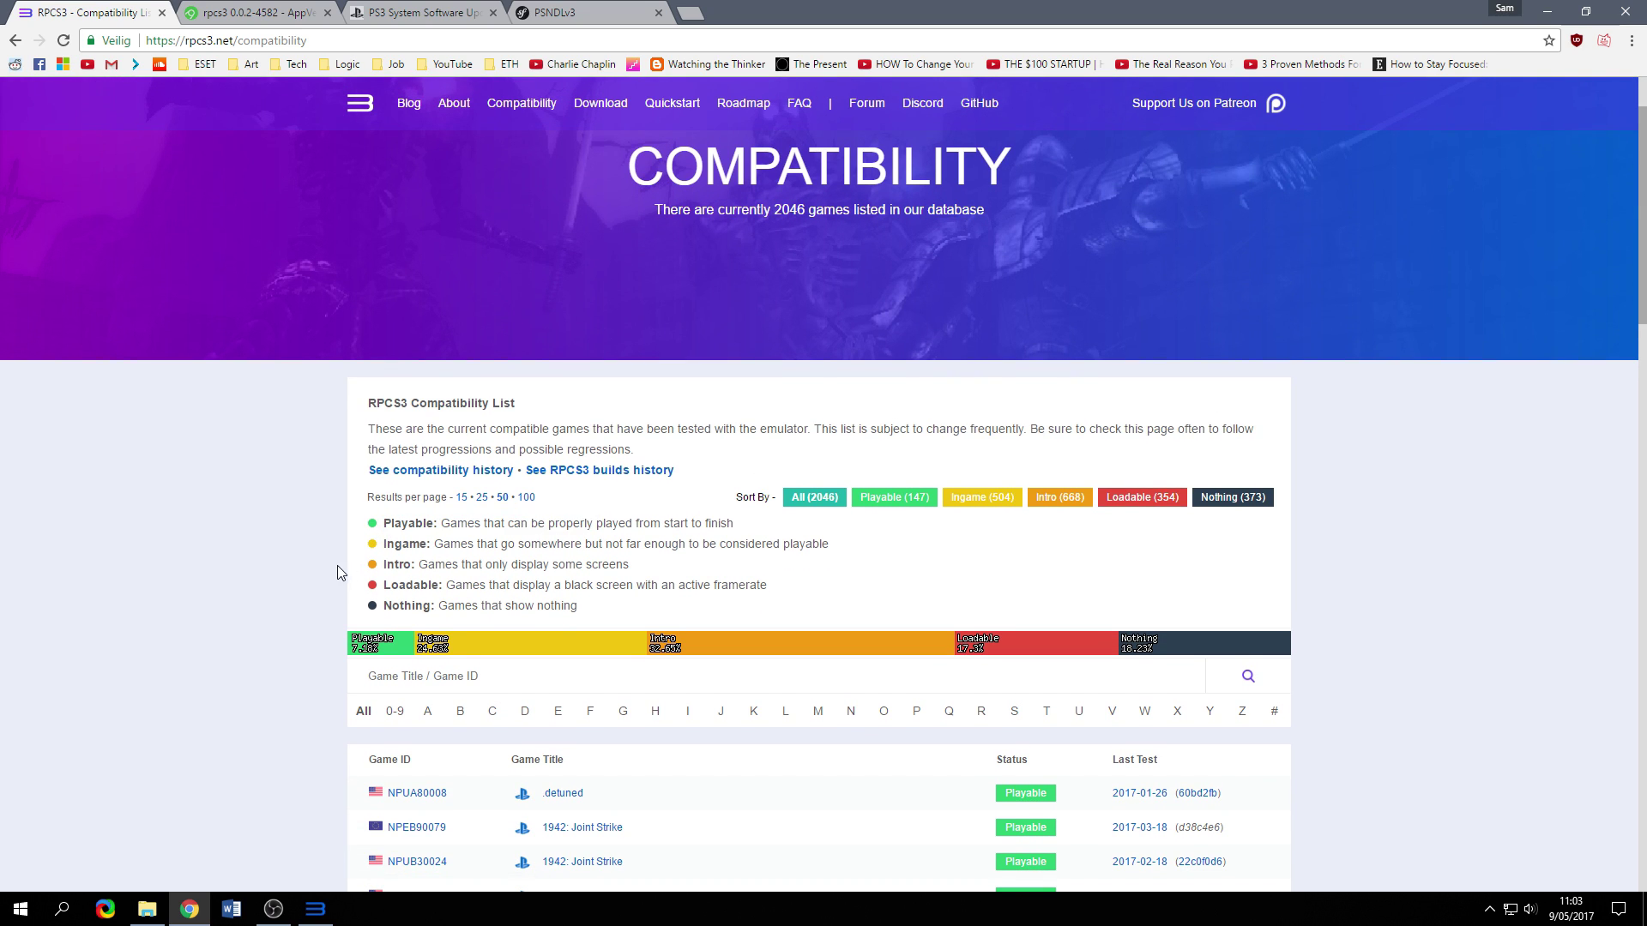
drag(385, 544, 675, 543)
click(835, 544)
drag(385, 563, 501, 564)
click(375, 598)
scroll(1605, 360, down, 9)
scroll(1486, 434, up, 10)
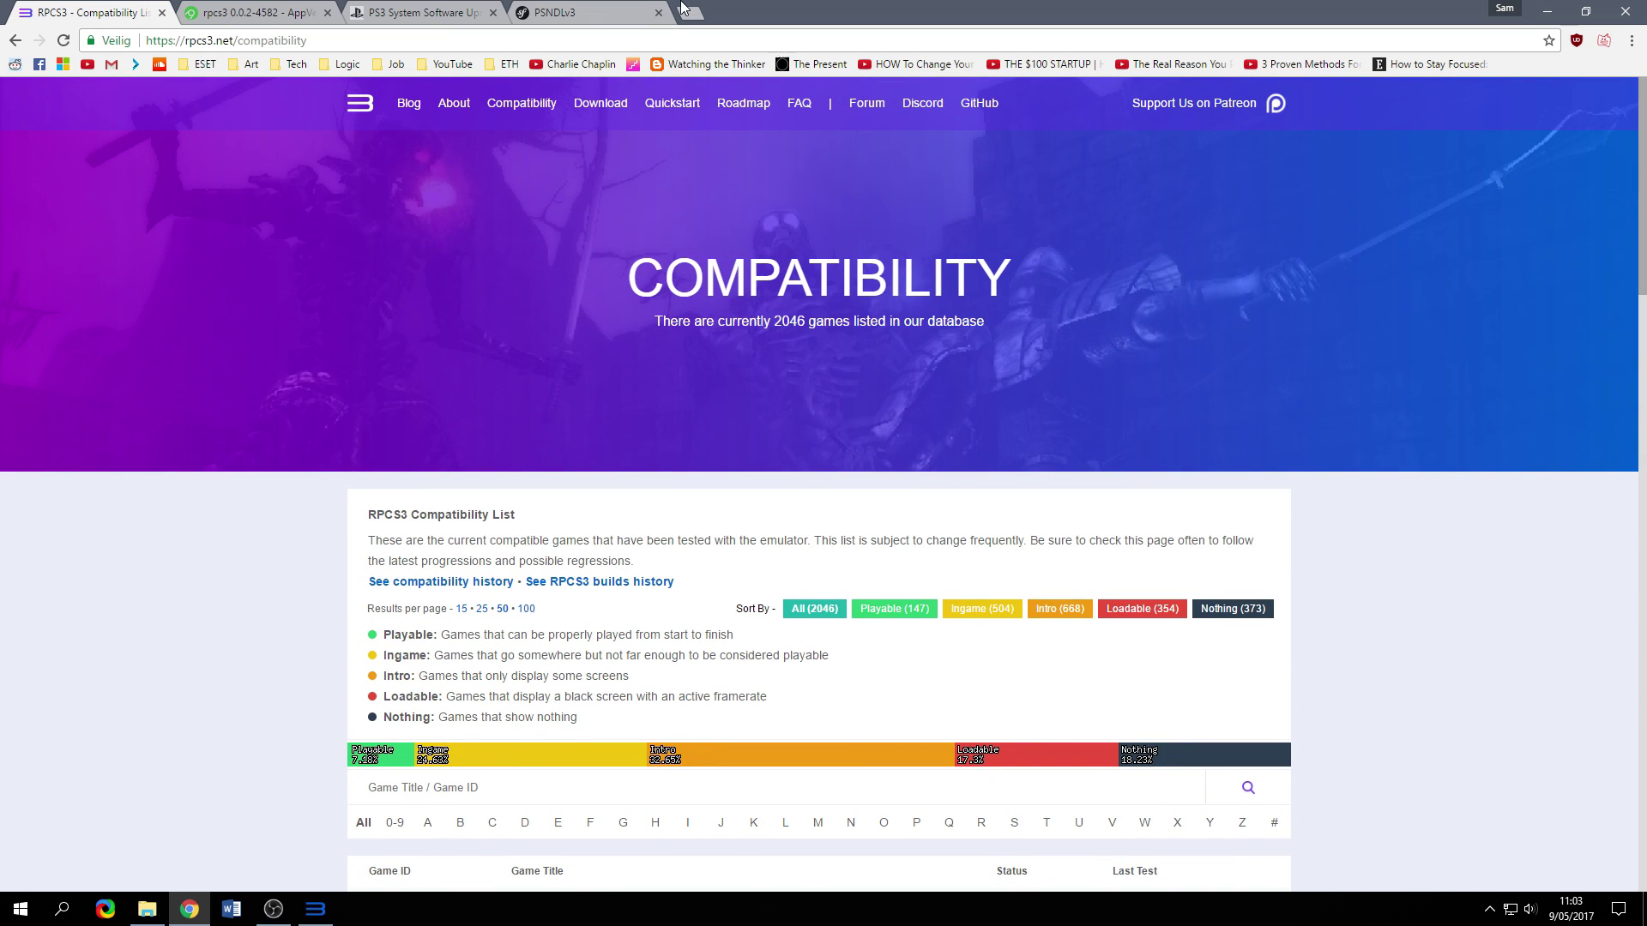
Step: Search the PSNDL packages for "super street" and open the European Super Street Fighter 2 Turbo HD Remix package
click(566, 12)
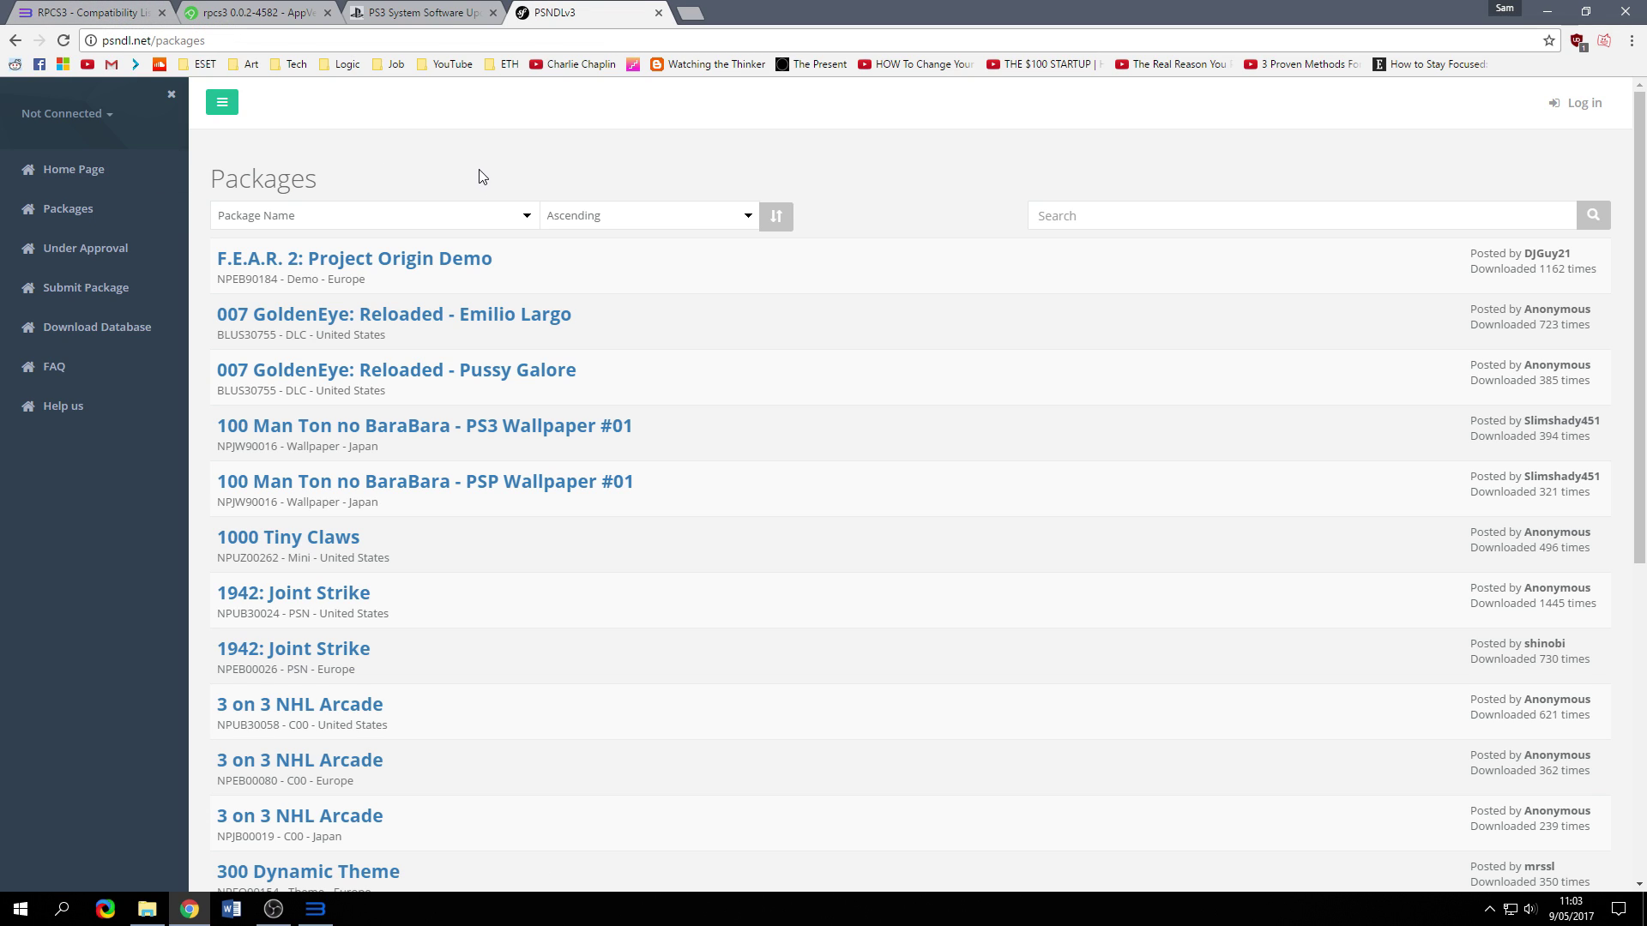
click(1166, 215)
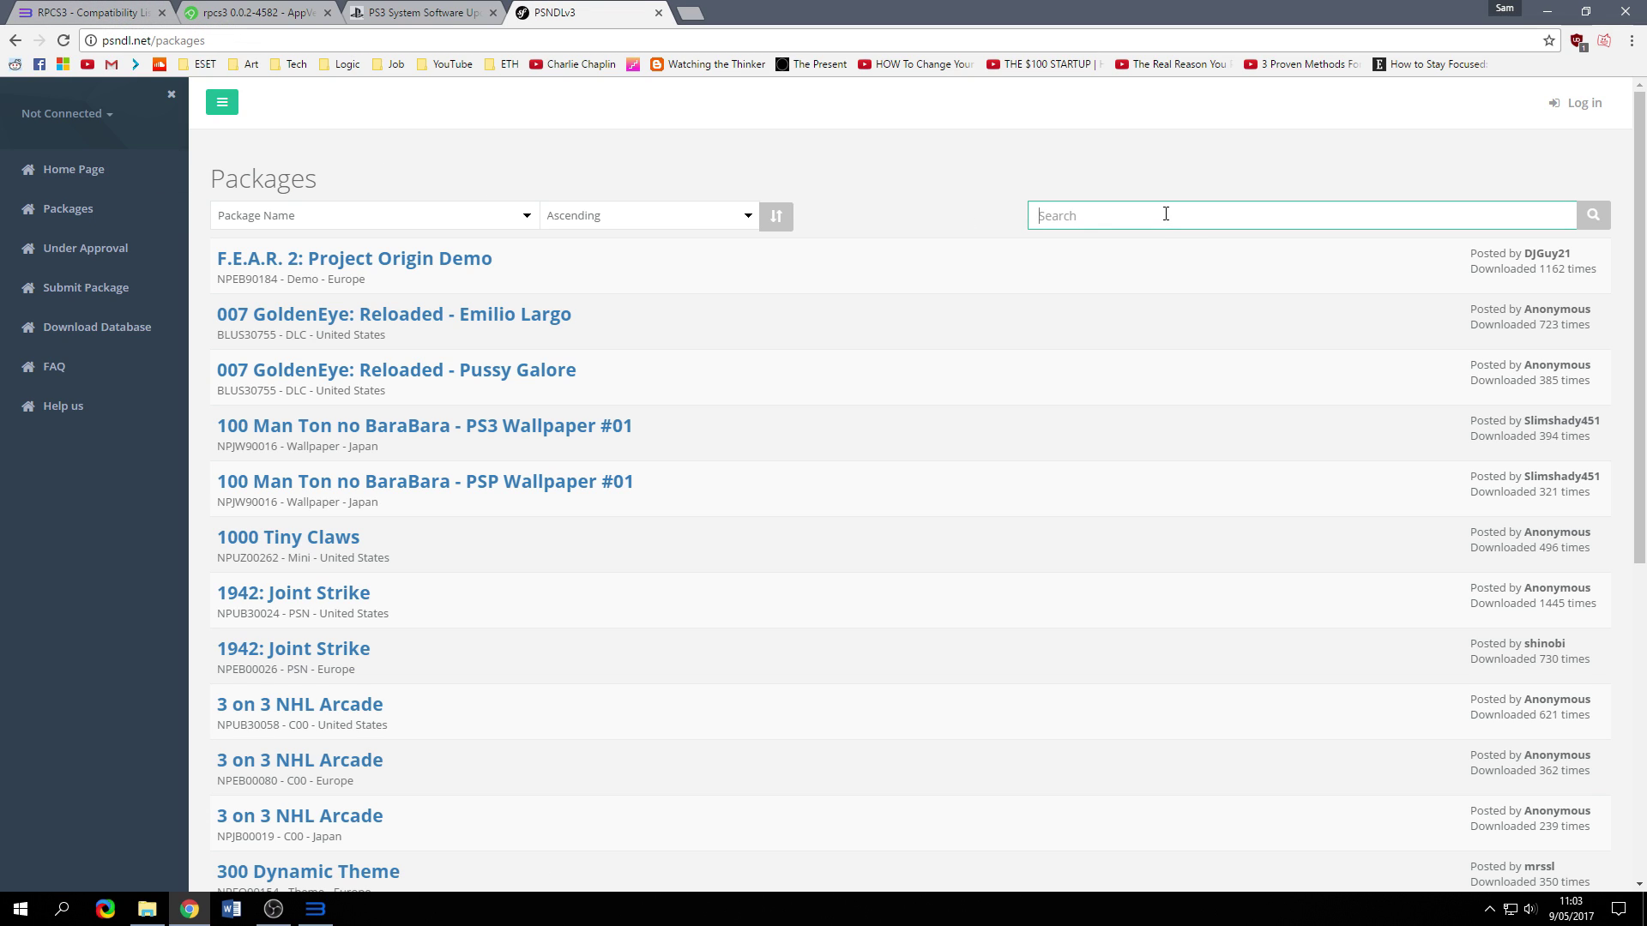
text(super street)
key(Return)
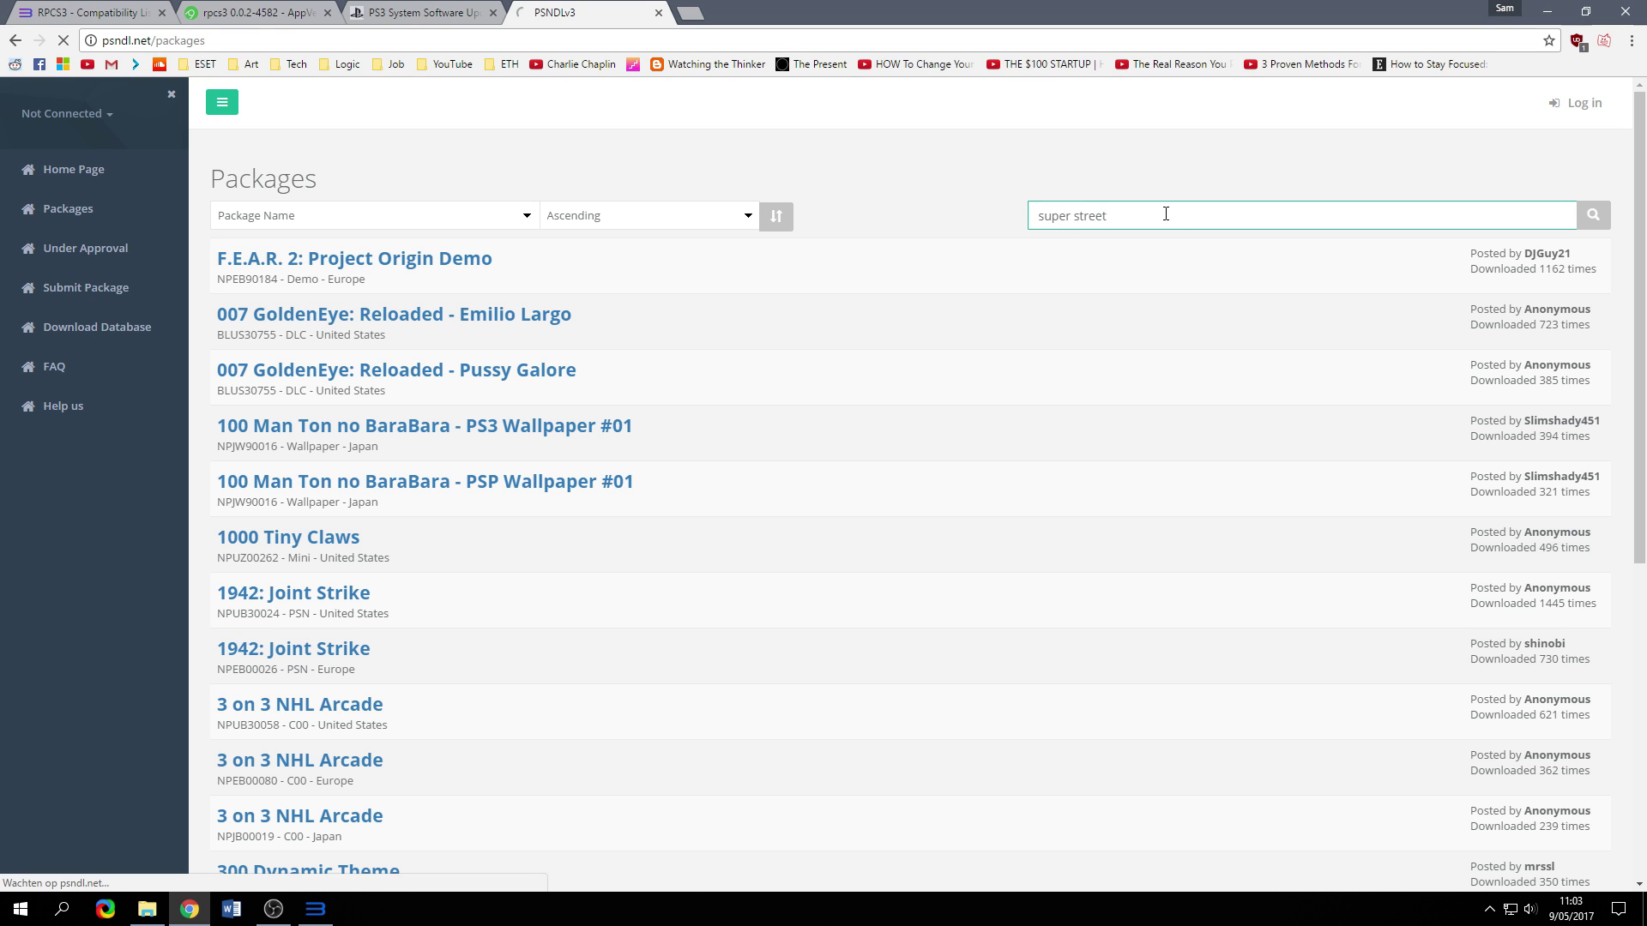
click(522, 268)
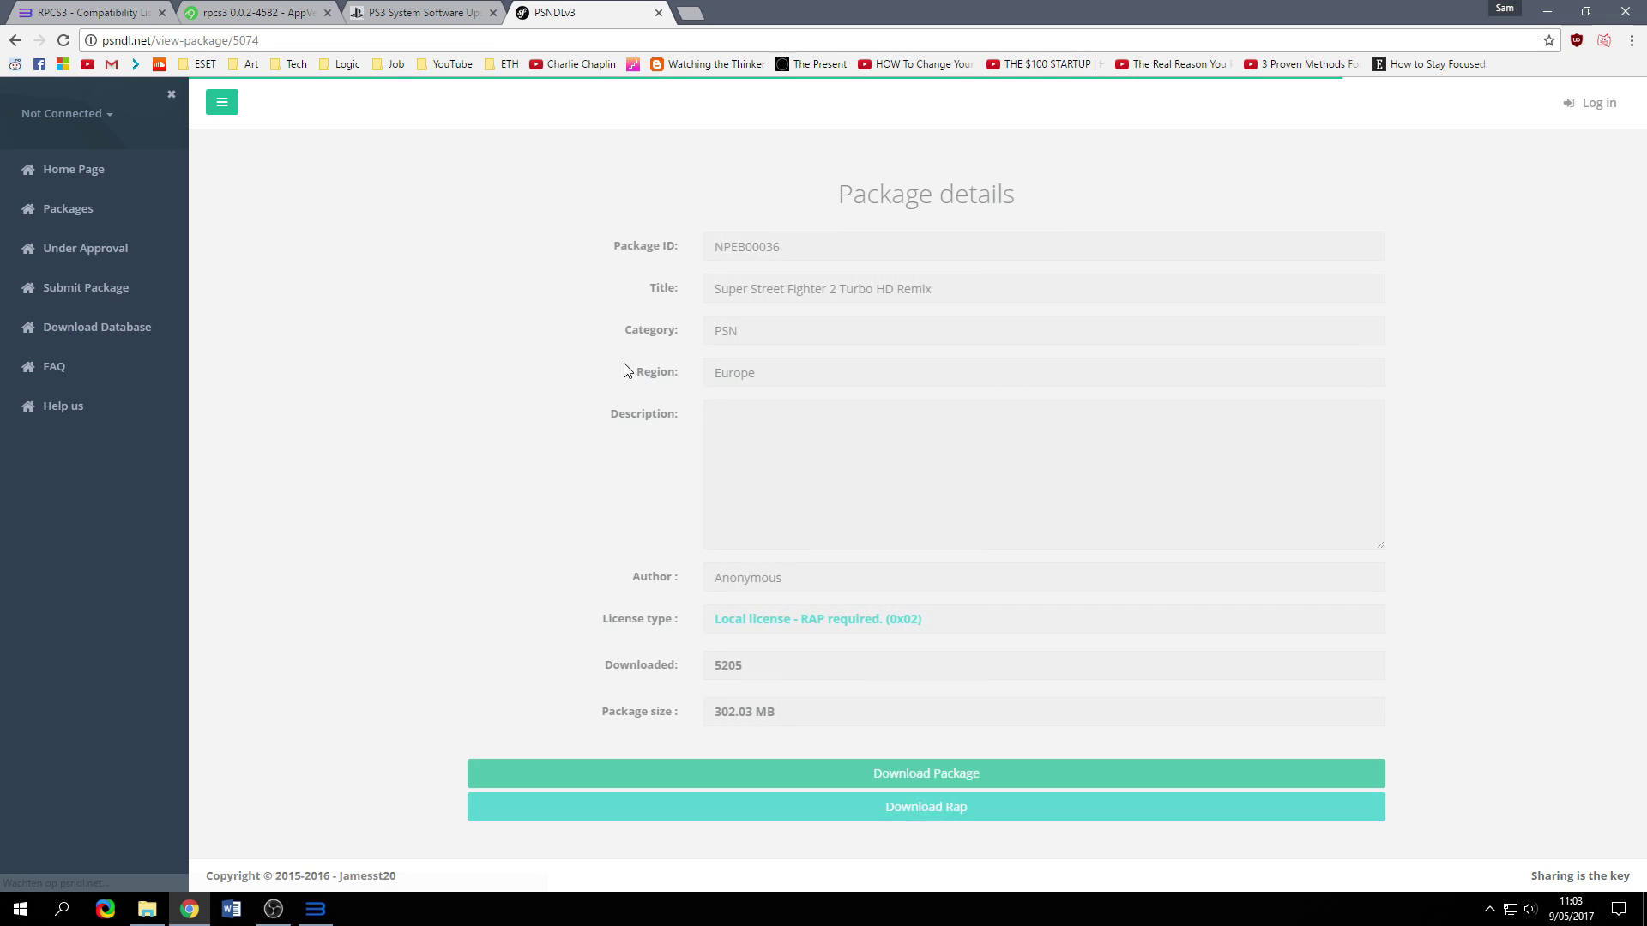
Step: Try to download the RAP file and the package for Super Street Fighter 2 Turbo HD Remix
triple_click(790, 191)
click(784, 200)
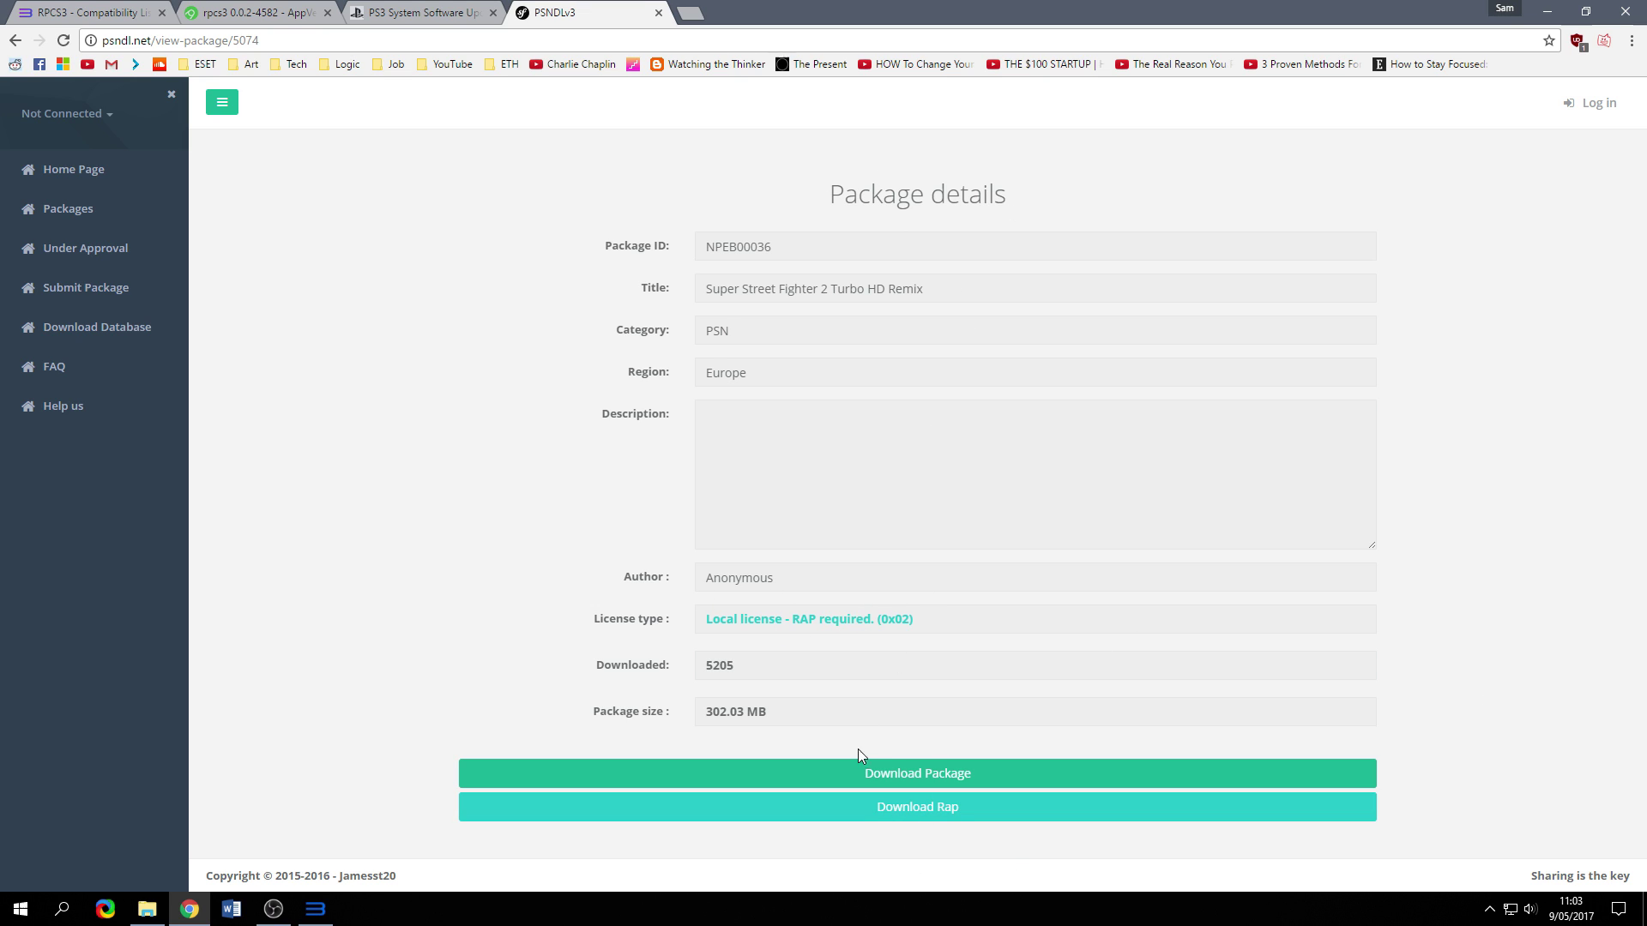
click(928, 817)
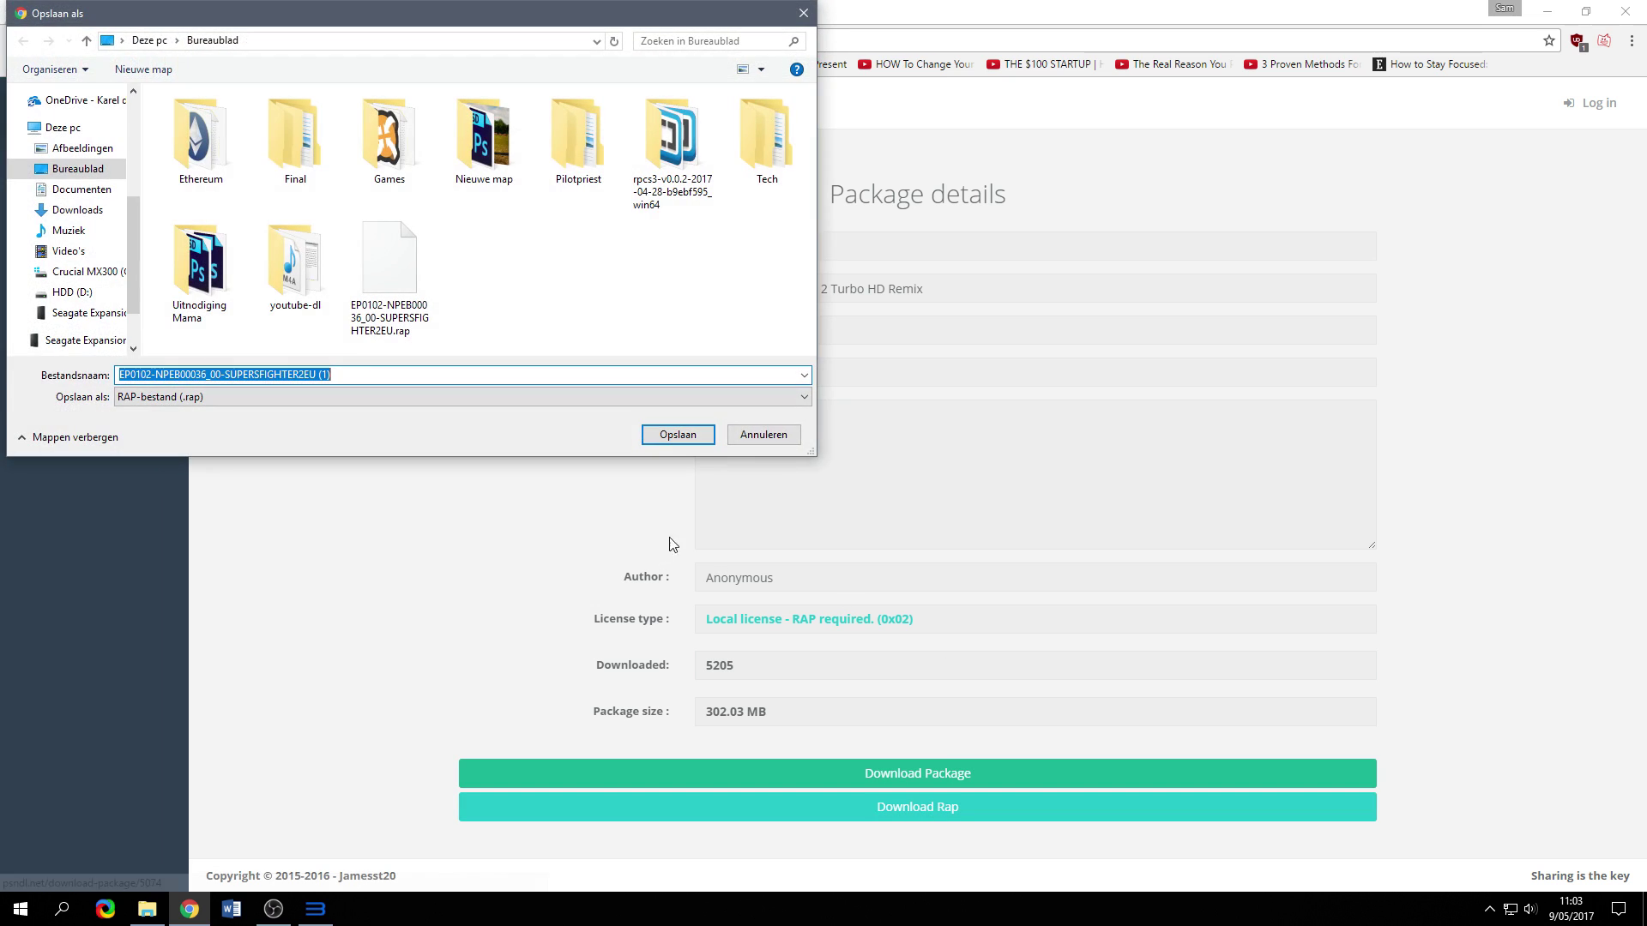
key(Escape)
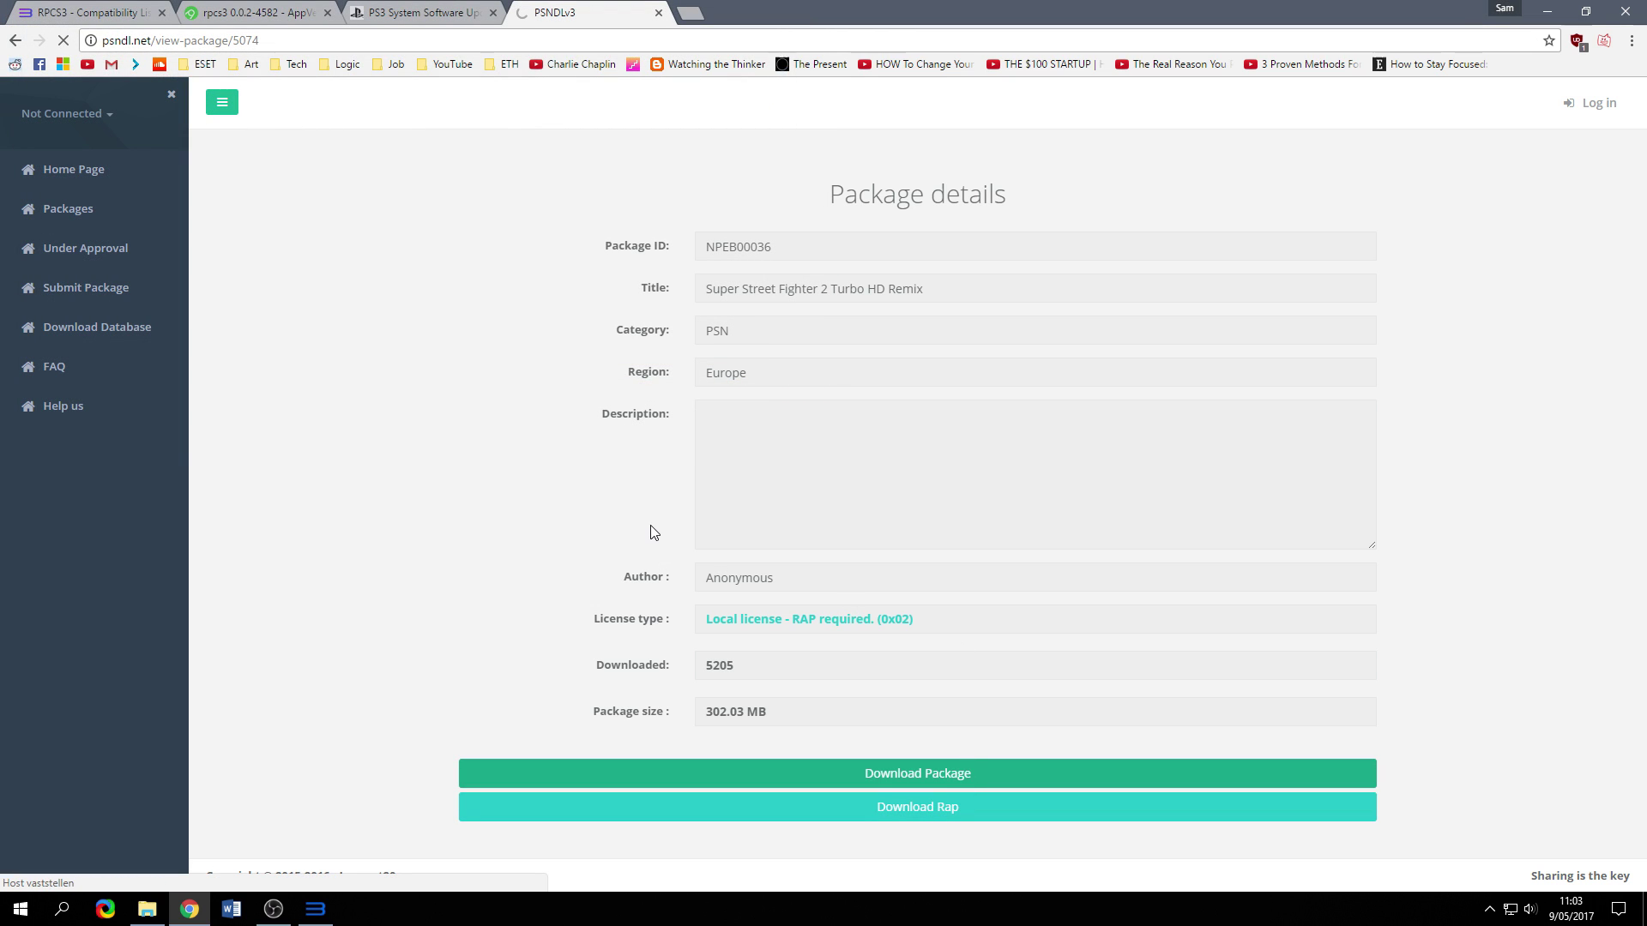
click(757, 434)
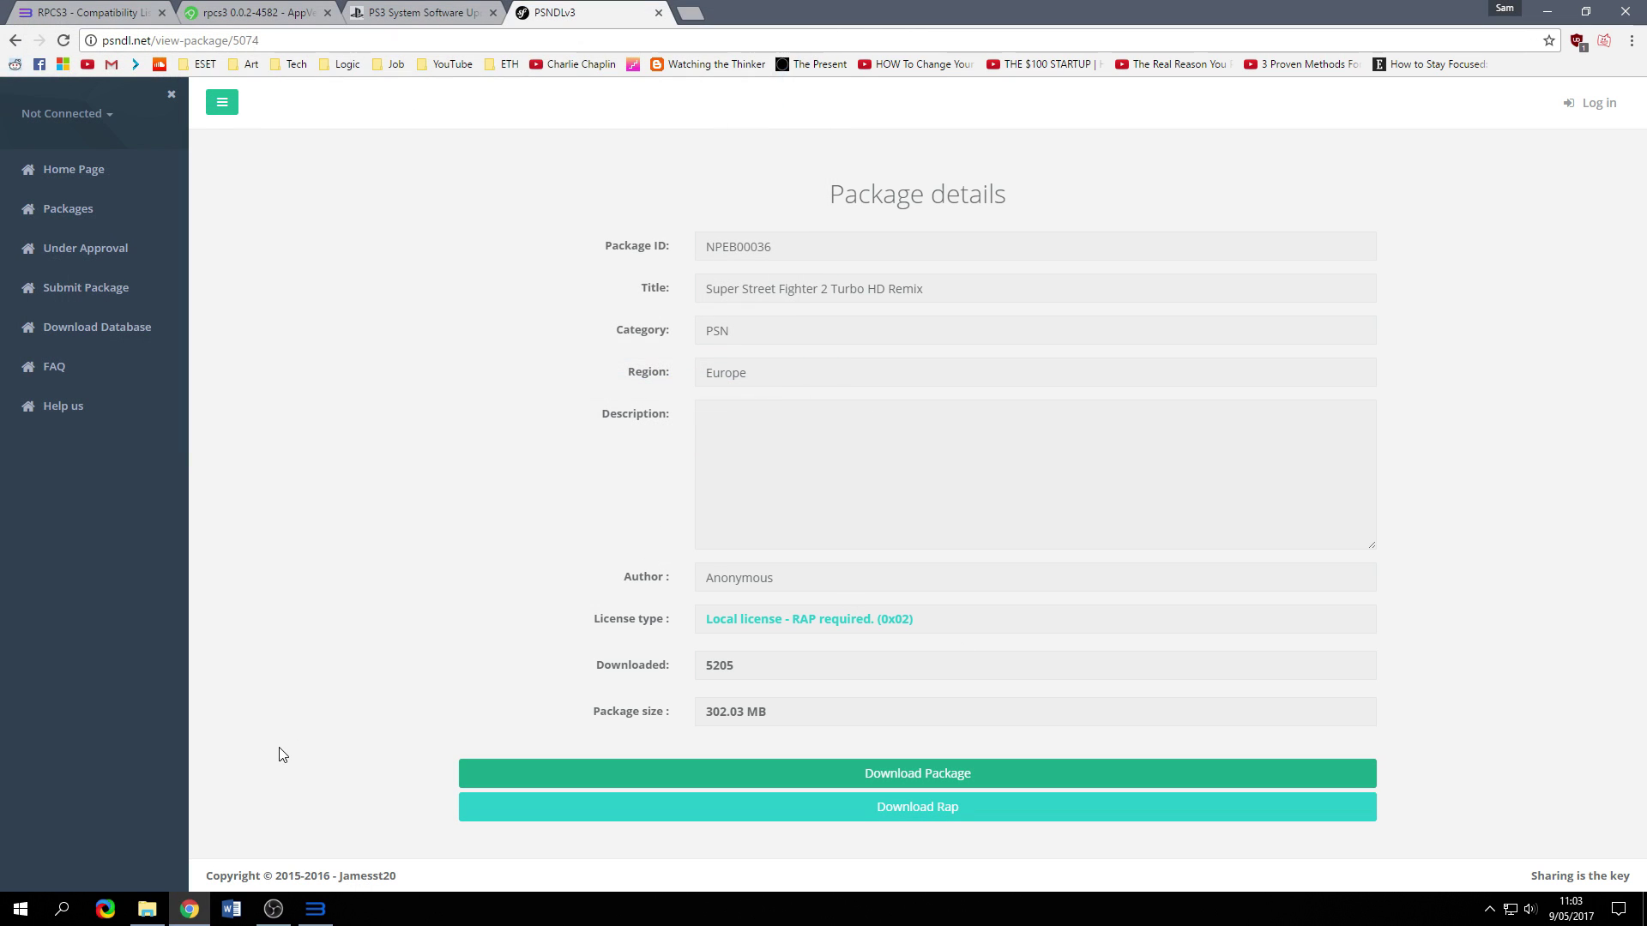
Step: Move the Super Street Fighter RAP file from the desktop into the RPCS3 folder's dev_hdd0/home/00000001/exdata subfolder
click(189, 910)
click(1188, 614)
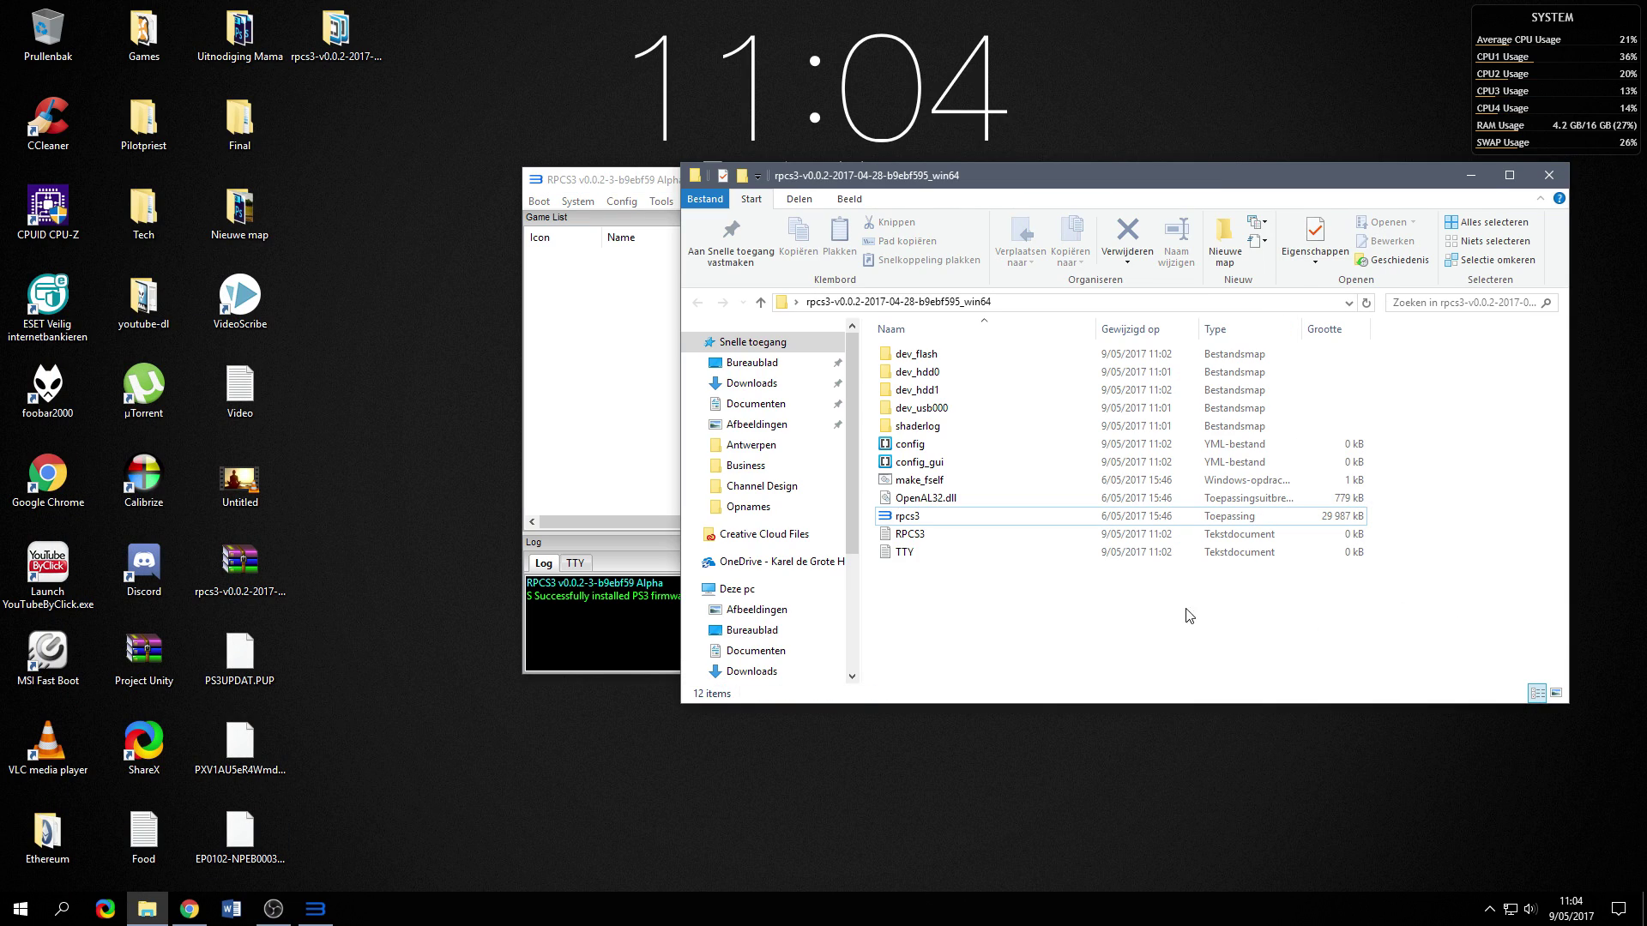
click(253, 838)
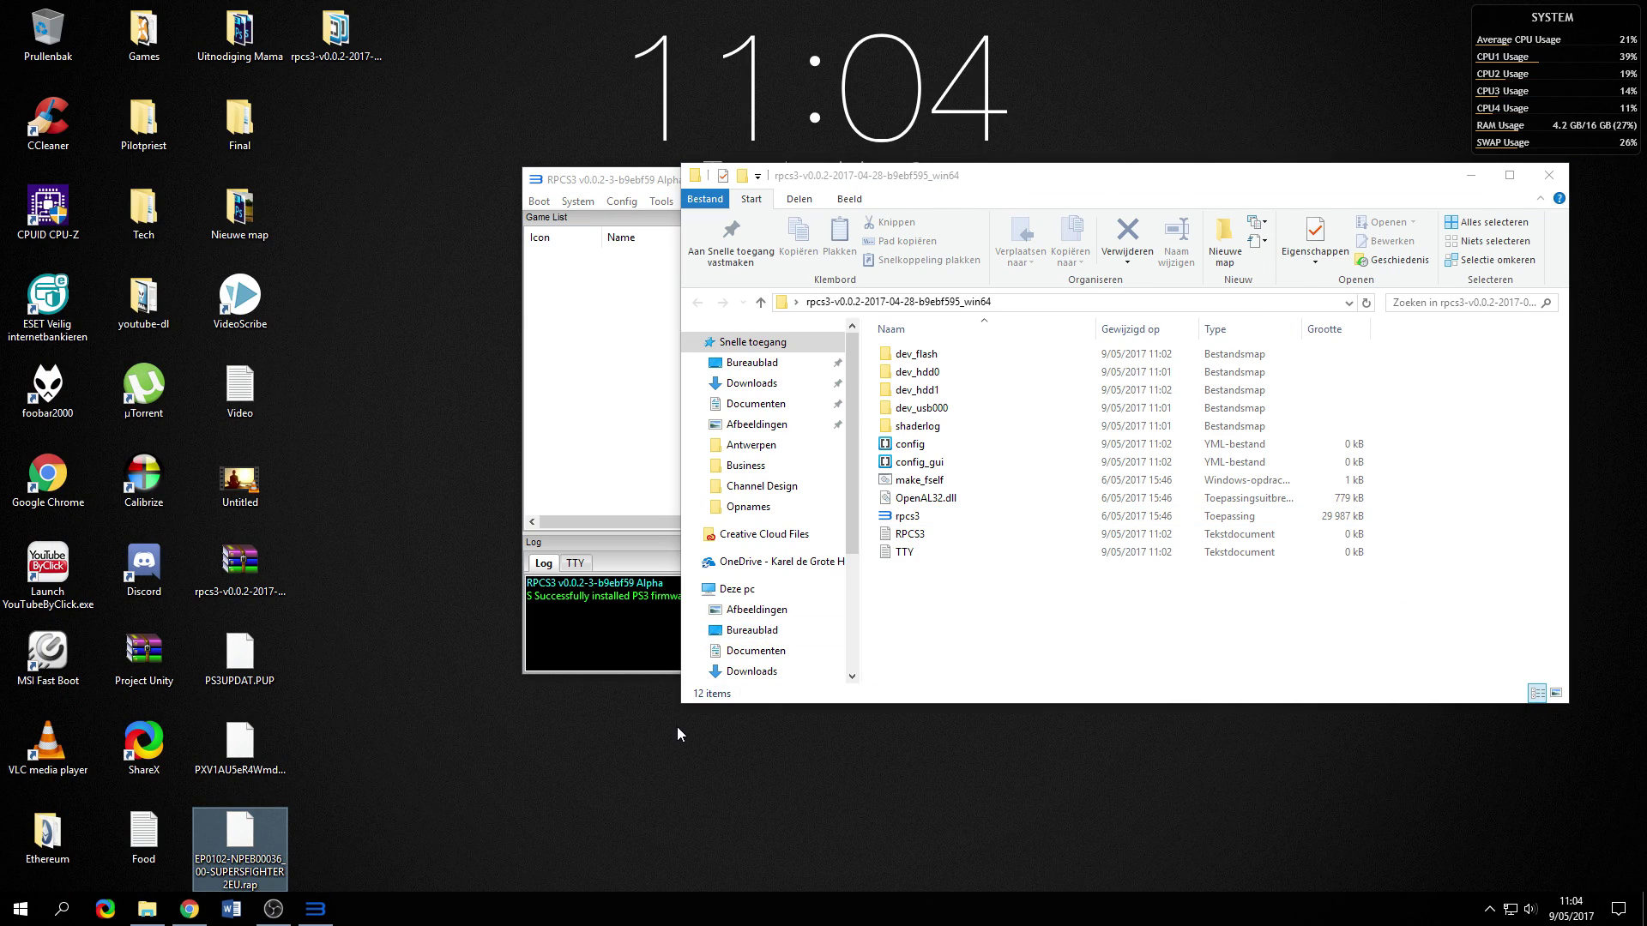
click(892, 573)
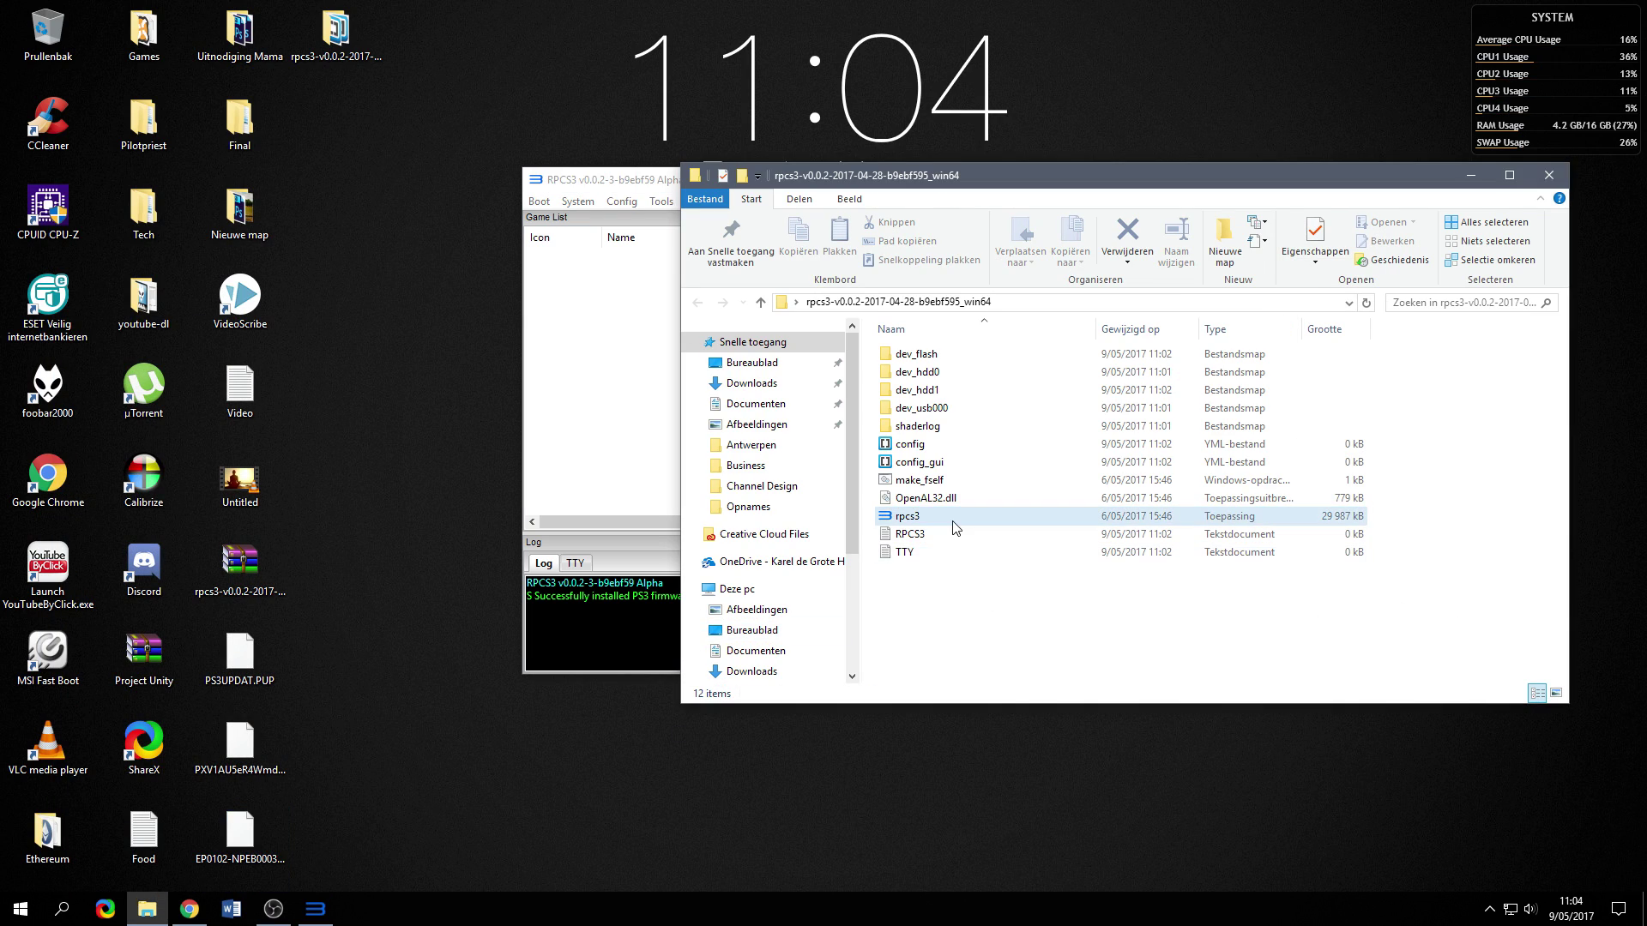
double_click(947, 372)
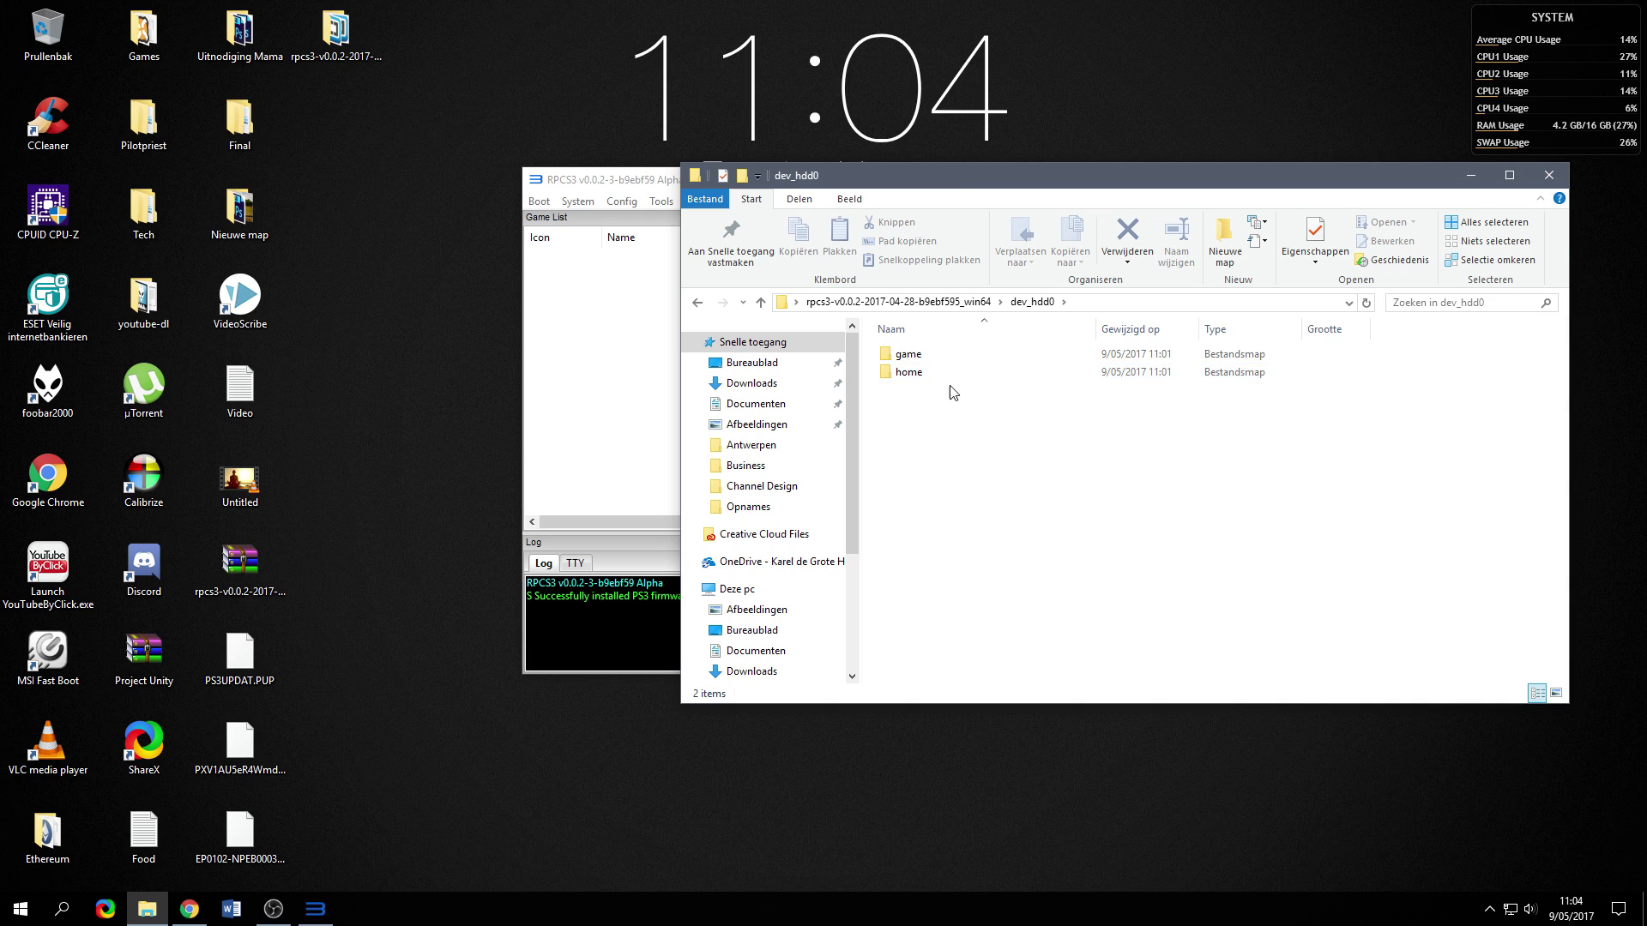
double_click(931, 372)
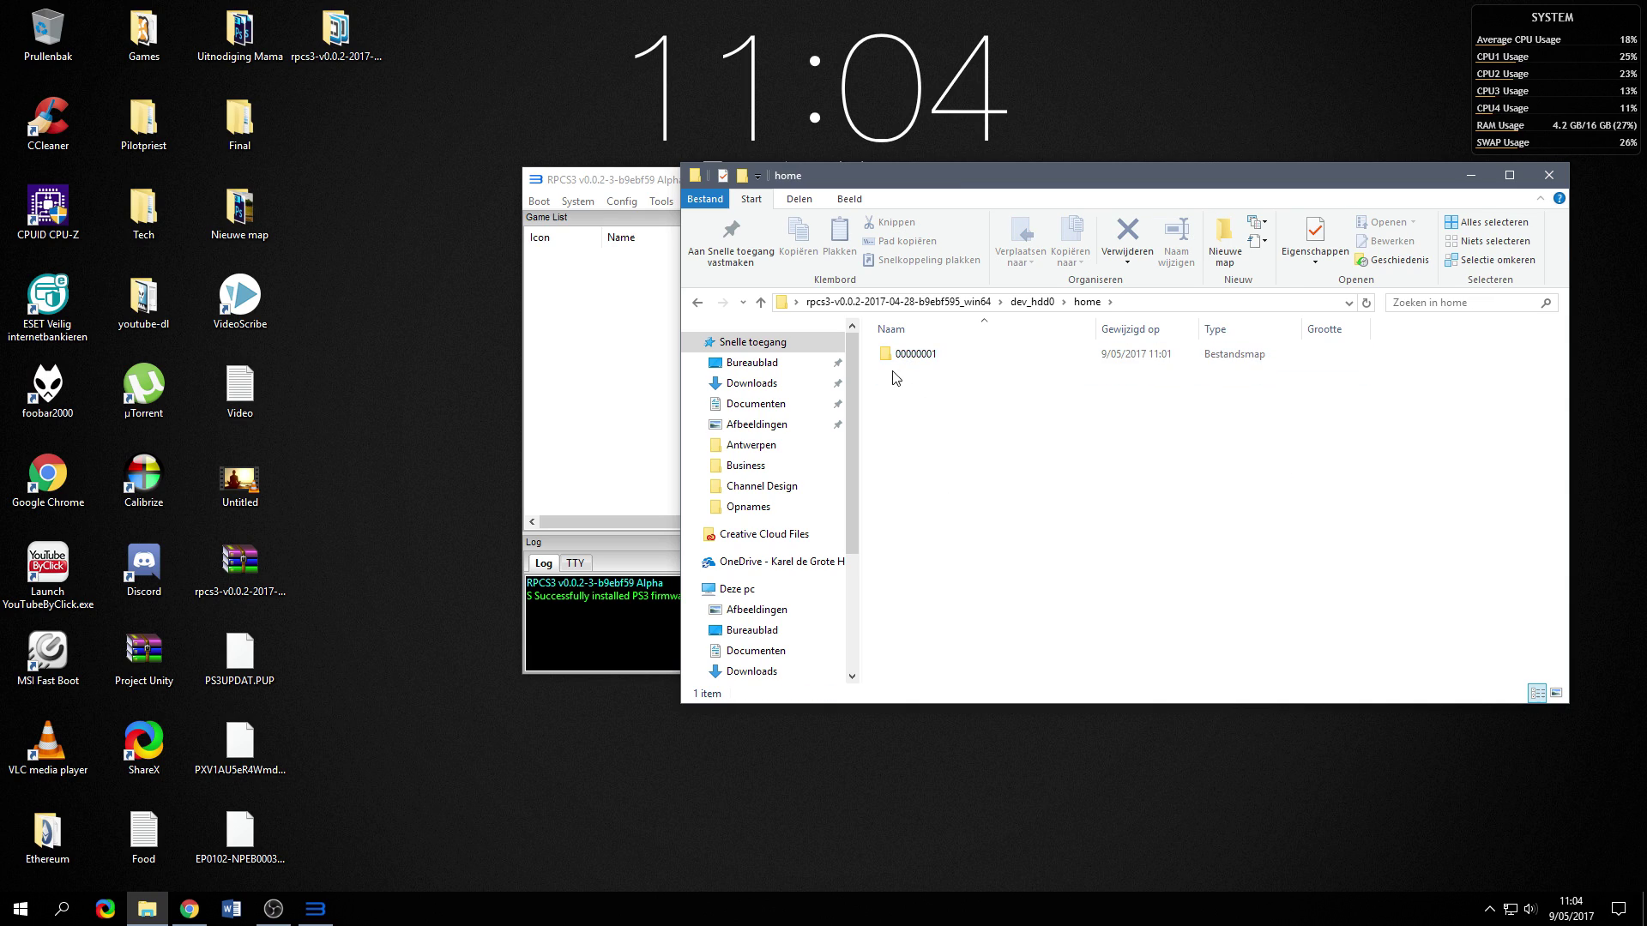
double_click(911, 354)
click(917, 354)
double_click(918, 354)
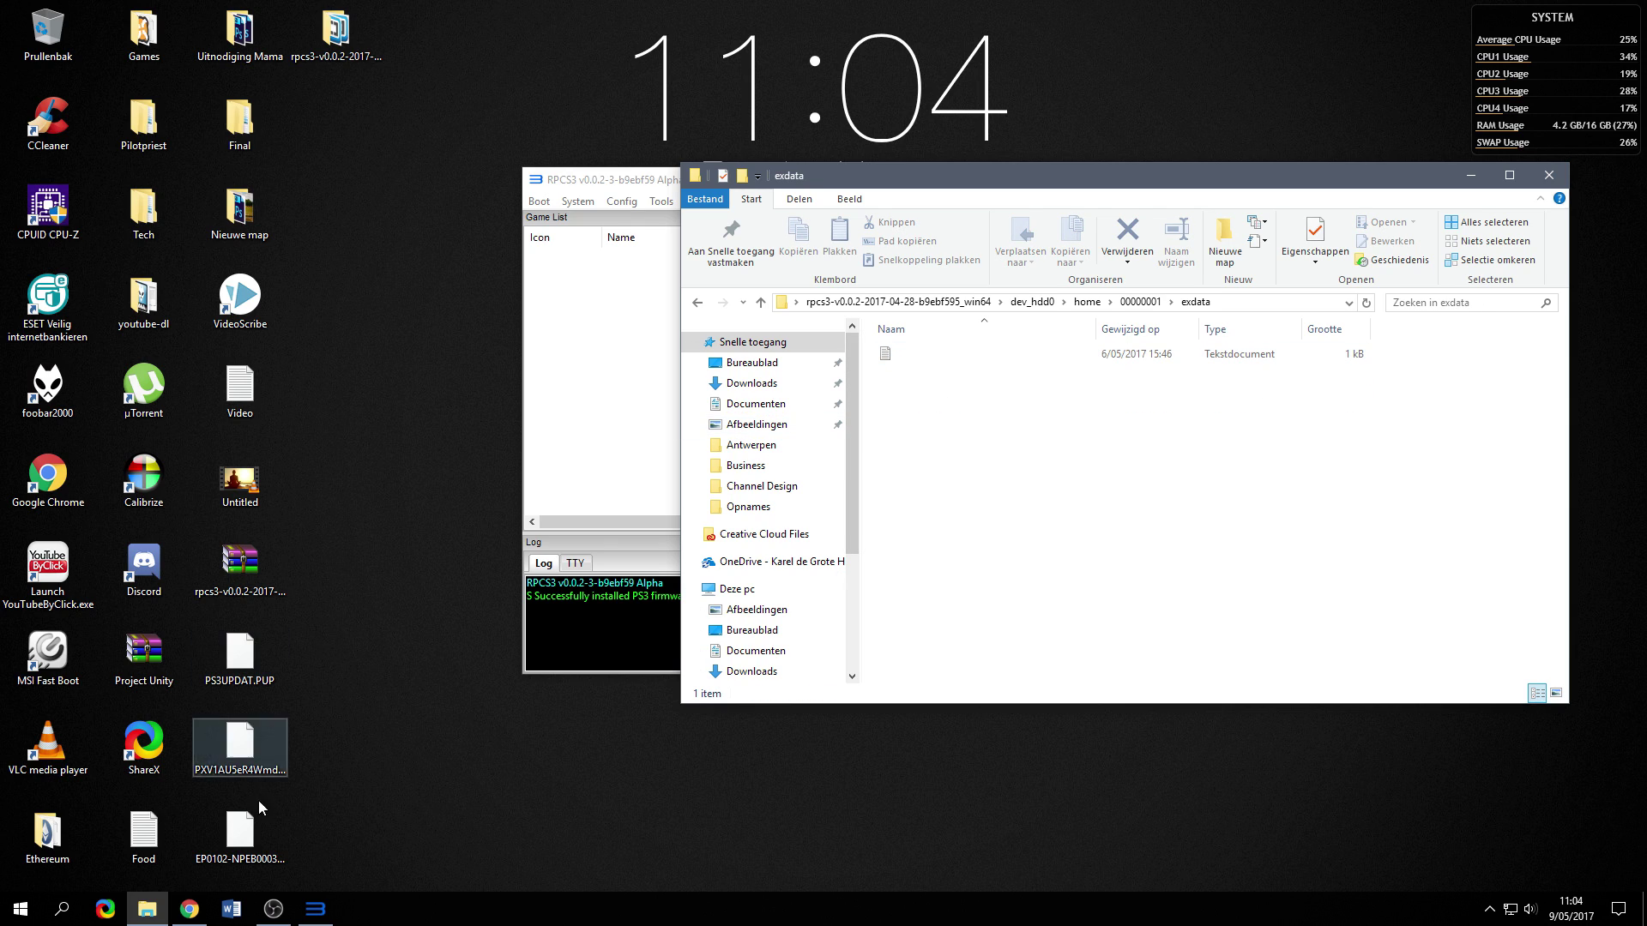
drag(244, 836, 1068, 486)
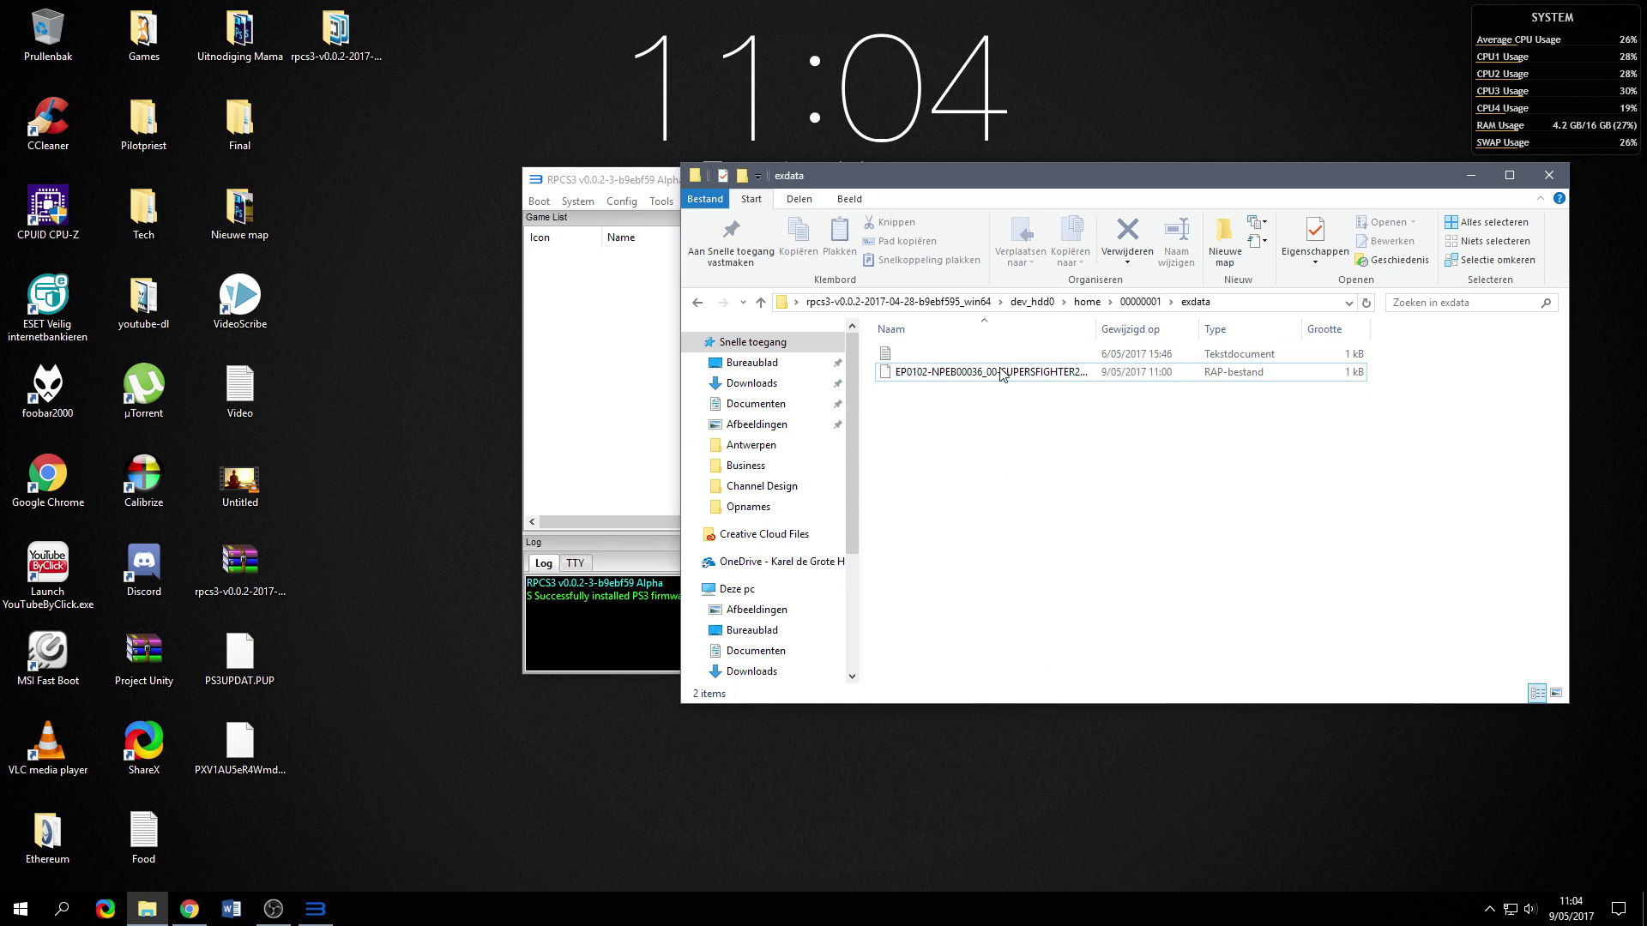
Step: Install the downloaded PKG file from the desktop in RPCS3 and select Super Street Fighter 2 Turbo HD in the game list
click(615, 331)
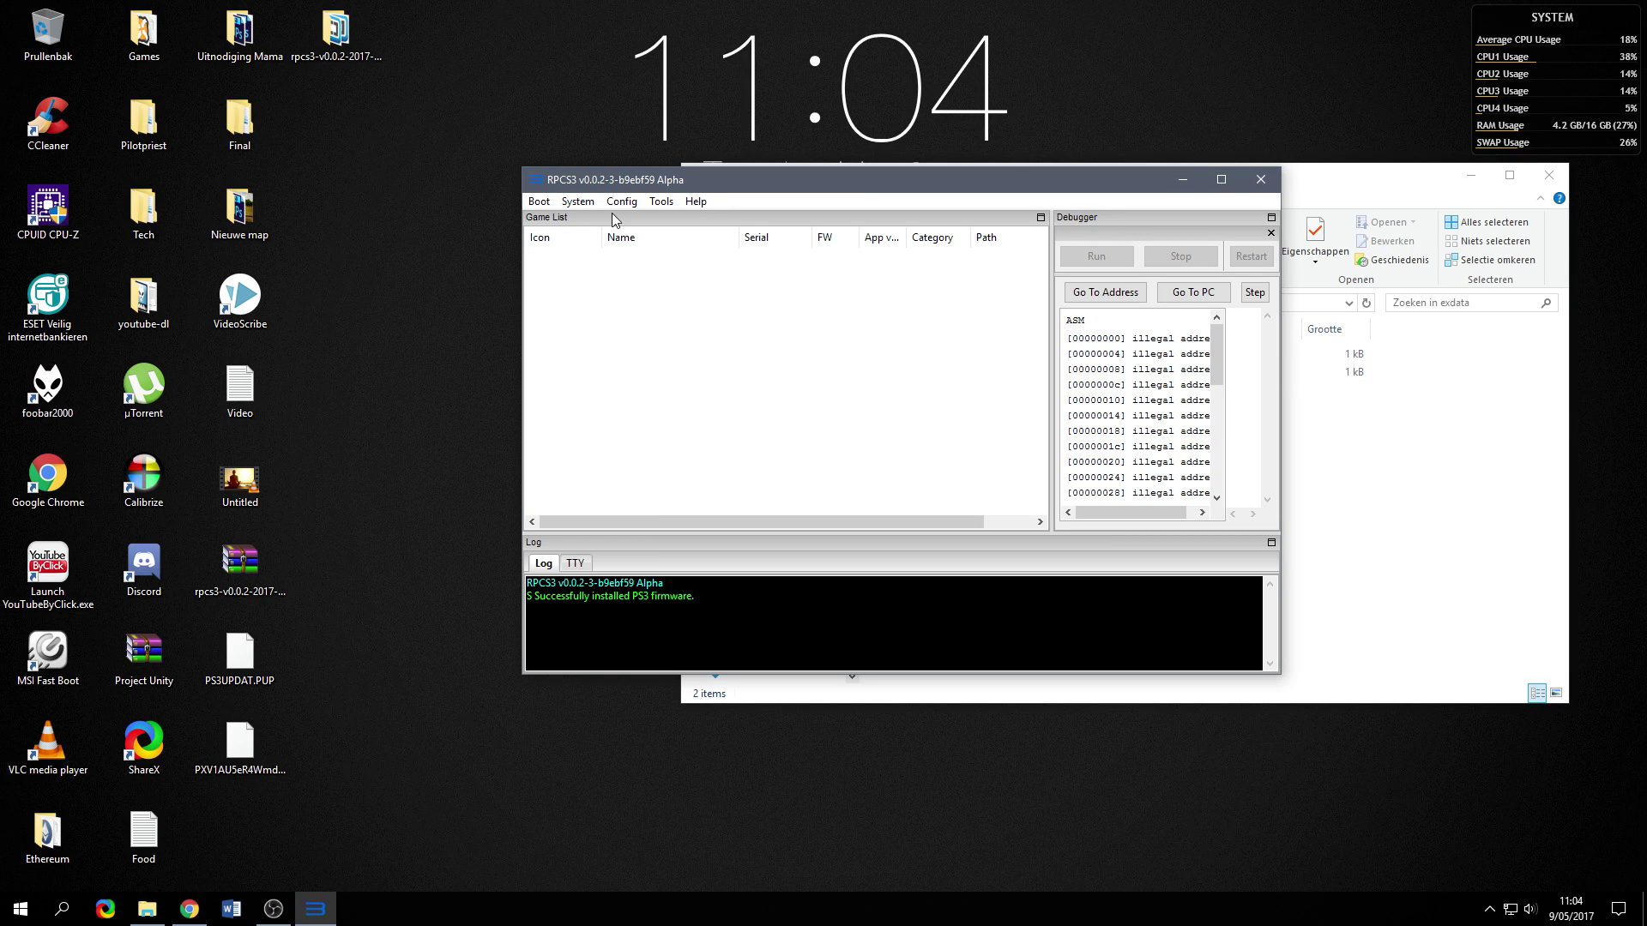
click(542, 203)
click(556, 266)
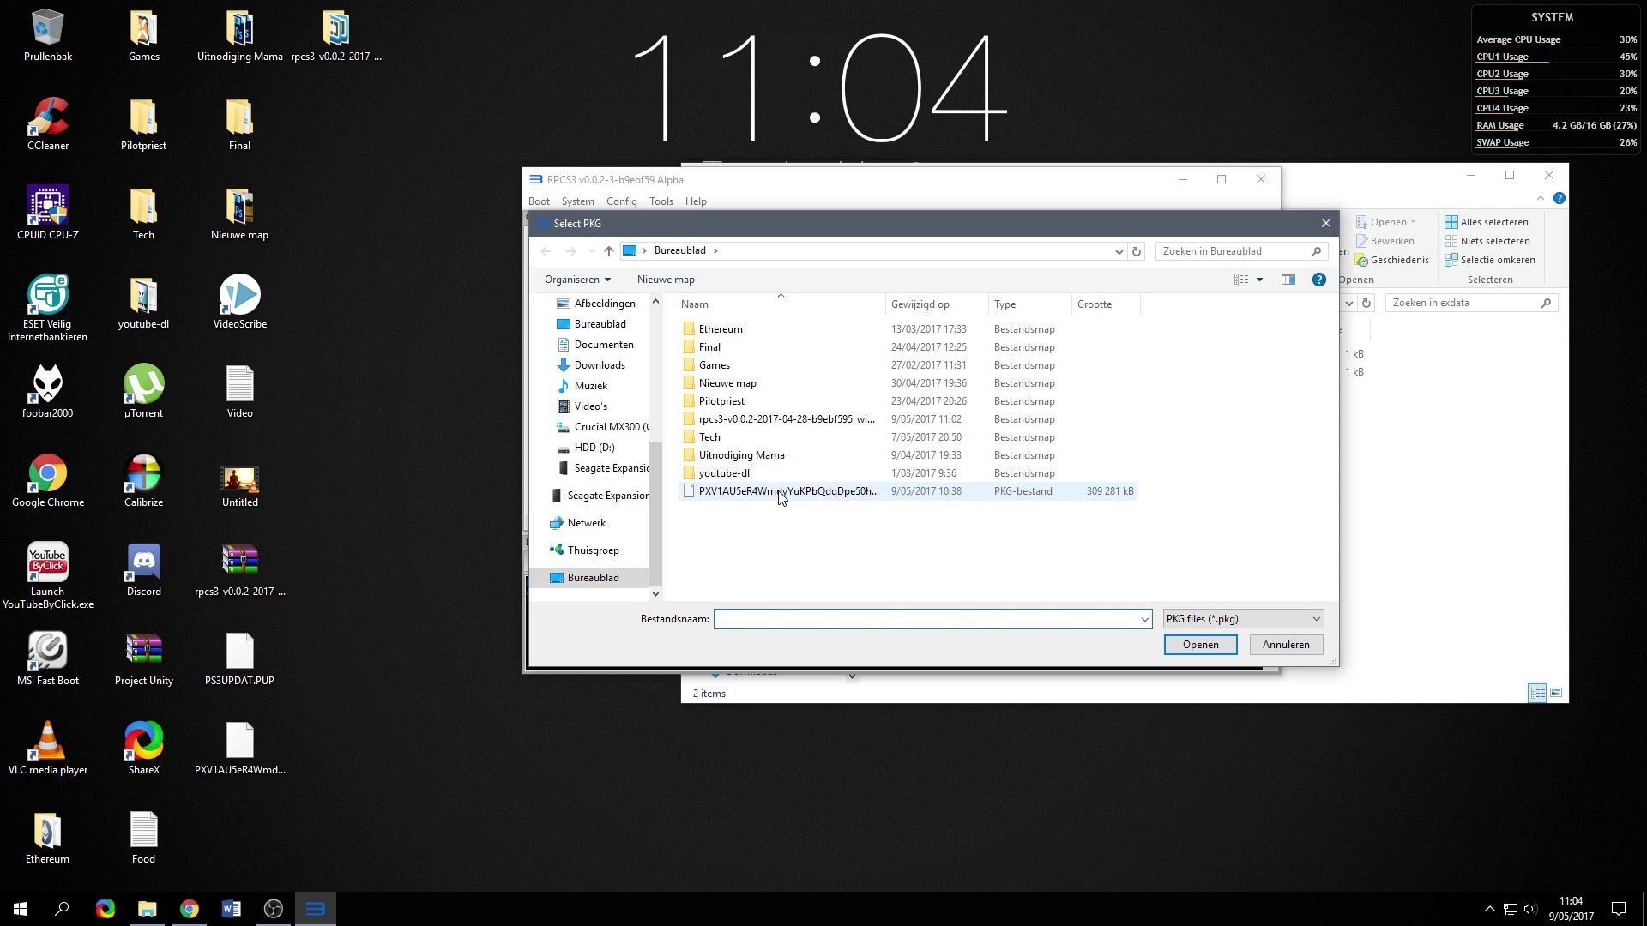
click(780, 493)
click(1210, 652)
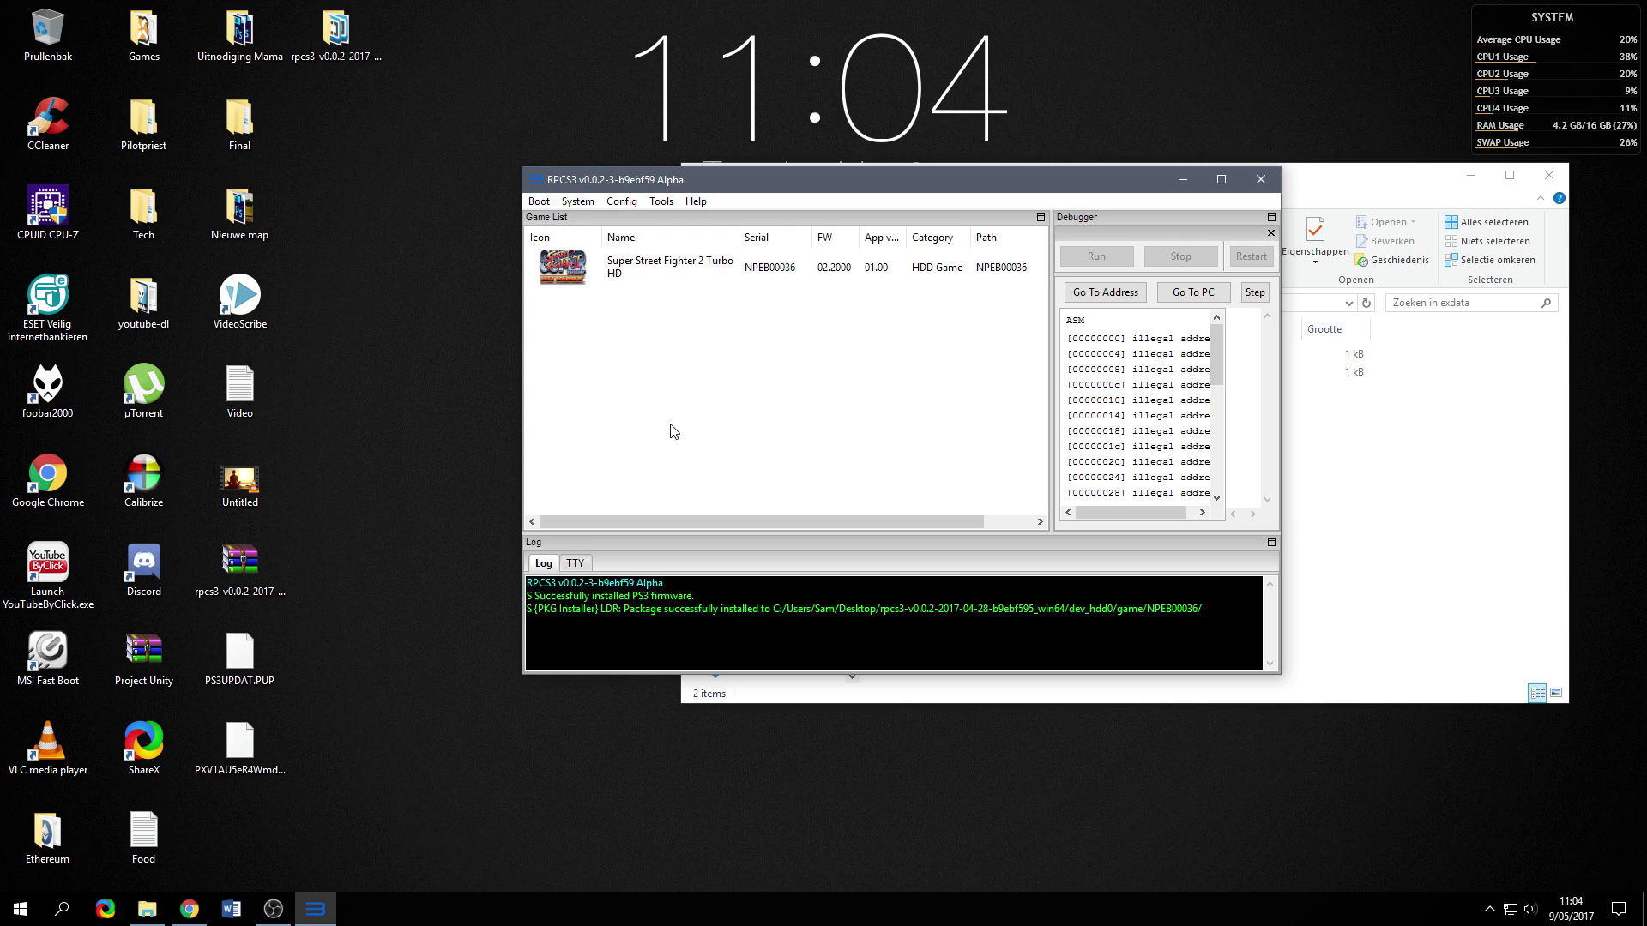
drag(662, 183, 647, 191)
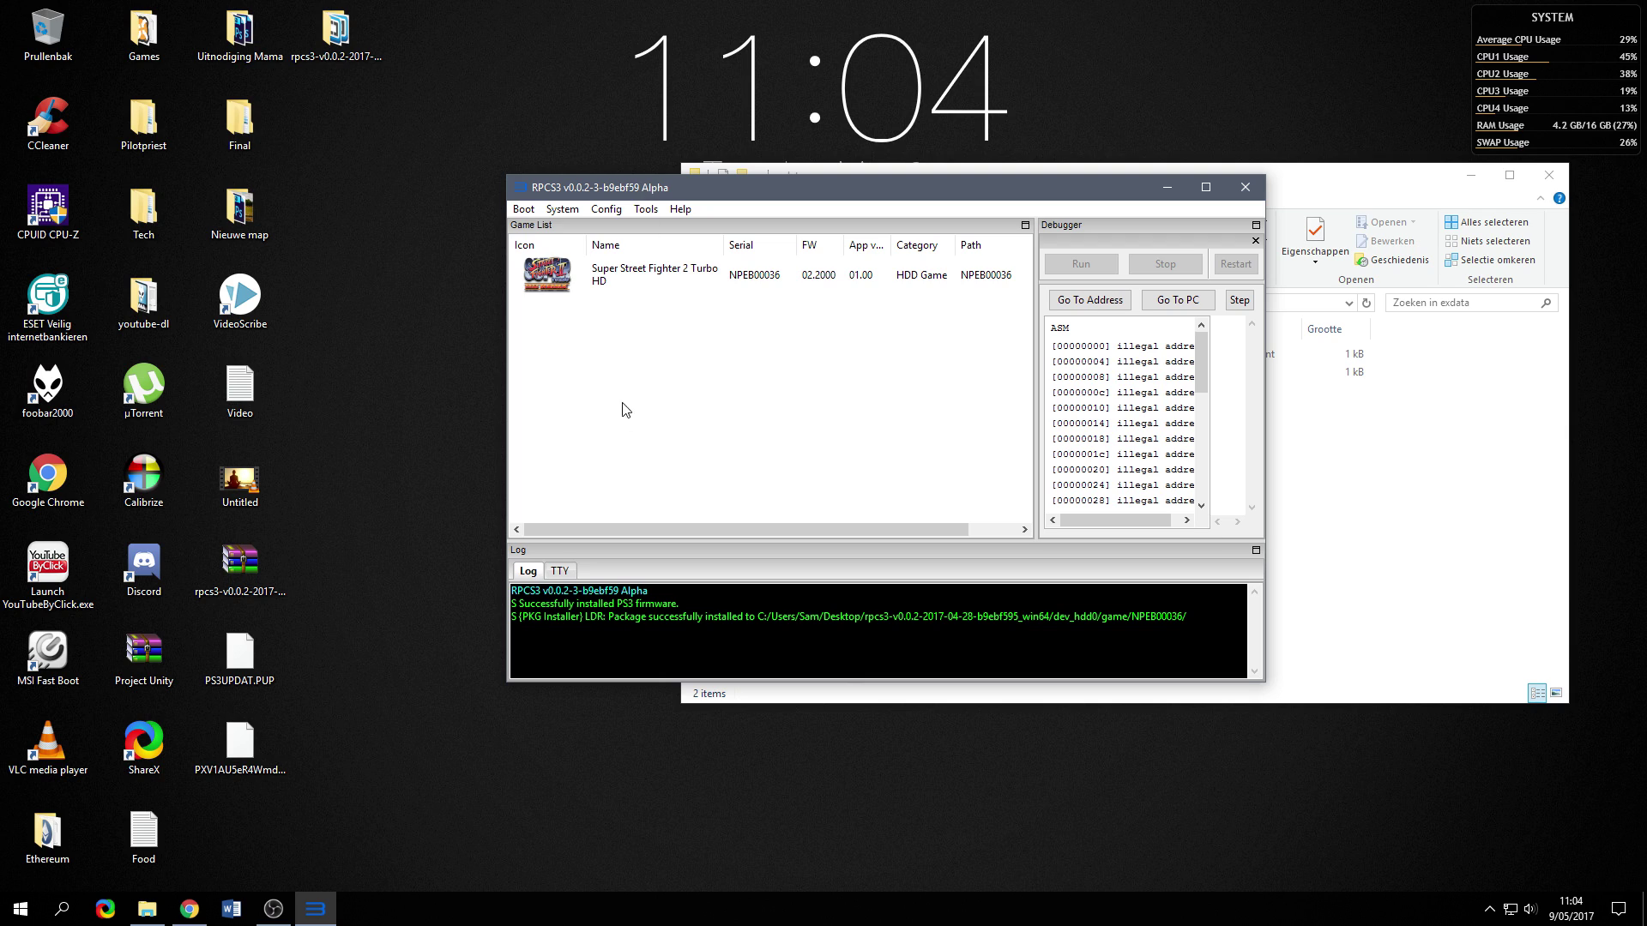
click(549, 277)
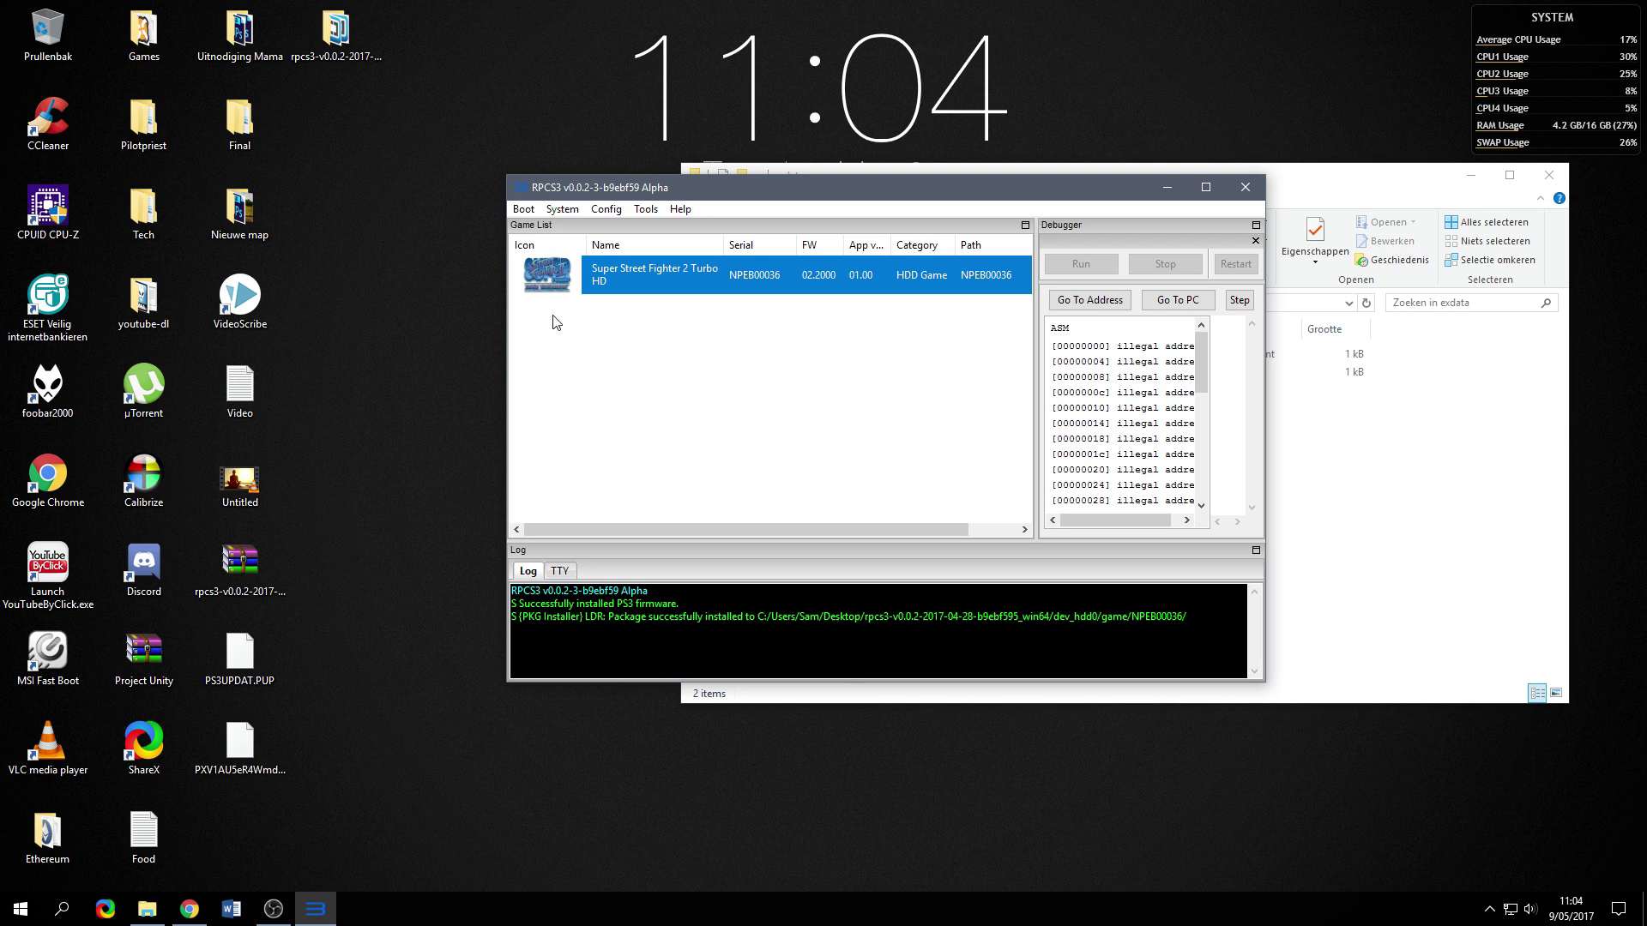